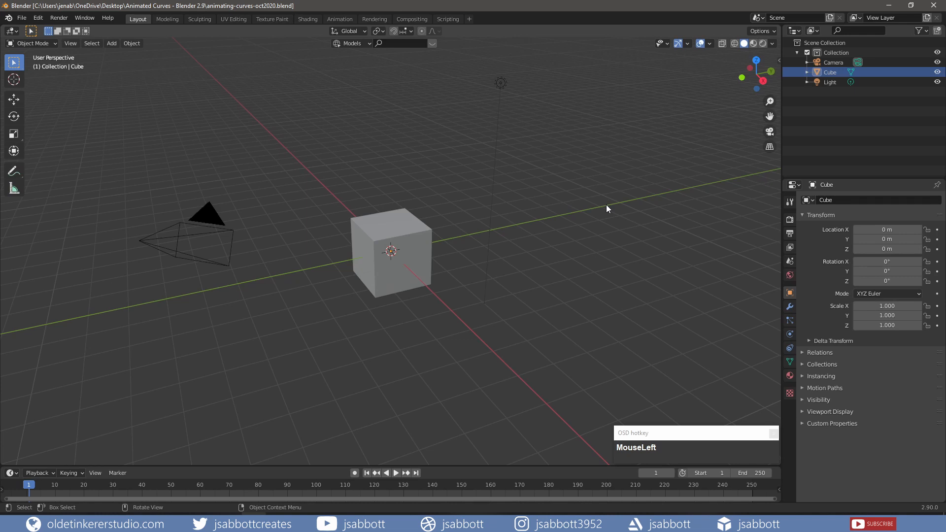
Delete the default cube from the scene
{"action": "left_click", "coordinate": [402, 229]}
{"action": "key", "text": "x"}
{"action": "left_click", "coordinate": [401, 229]}
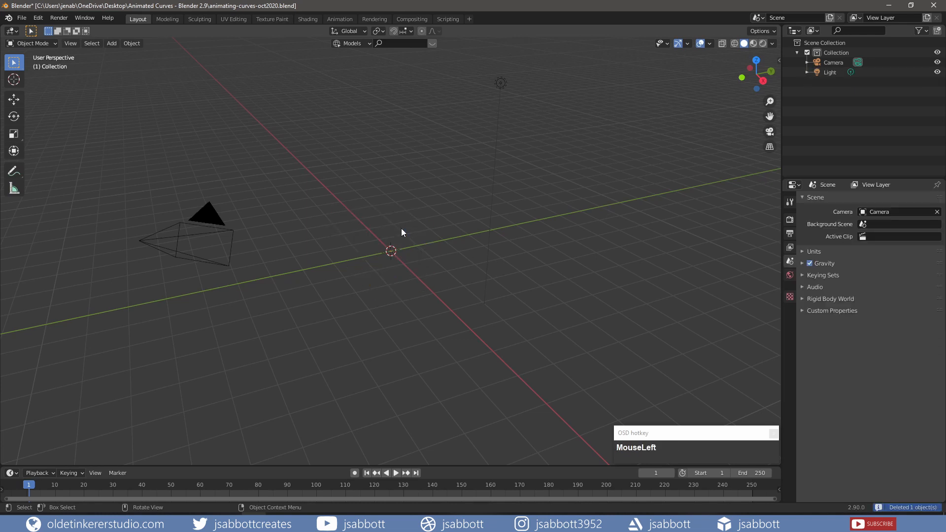
Add a Bezier curve at the world origin
{"action": "key", "text": "shift+a"}
{"action": "mouse_move", "coordinate": [401, 228]}
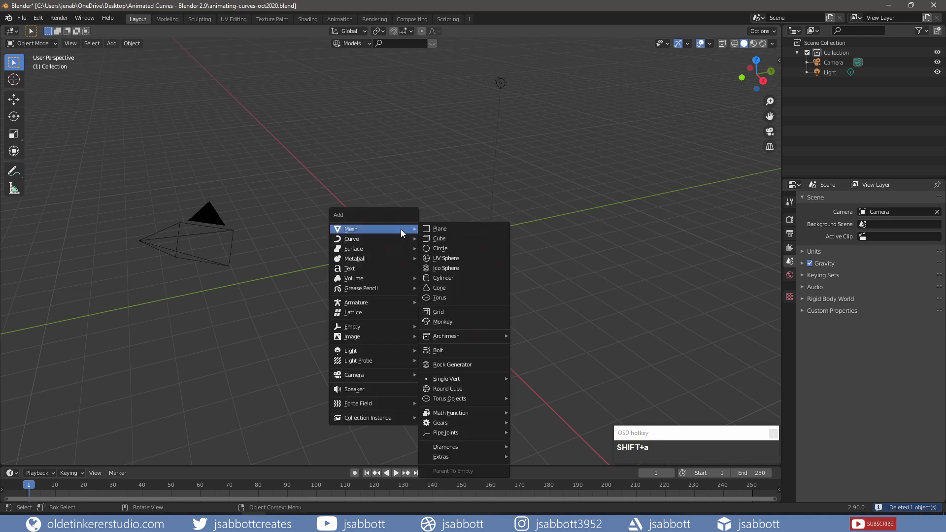
{"action": "left_click", "coordinate": [443, 239]}
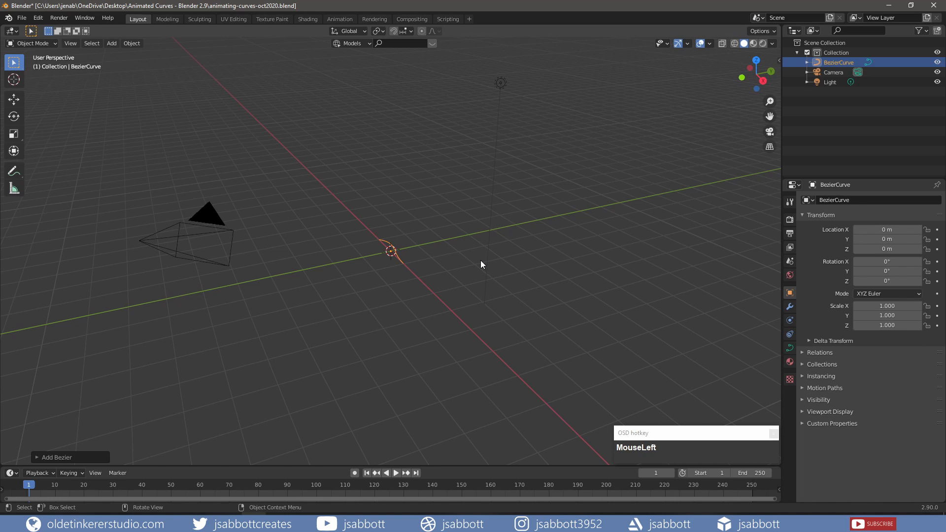
Rotate the Bezier curve 90° about the X axis and apply its rotation
{"action": "key", "text": "r"}
{"action": "type", "text": "x"}
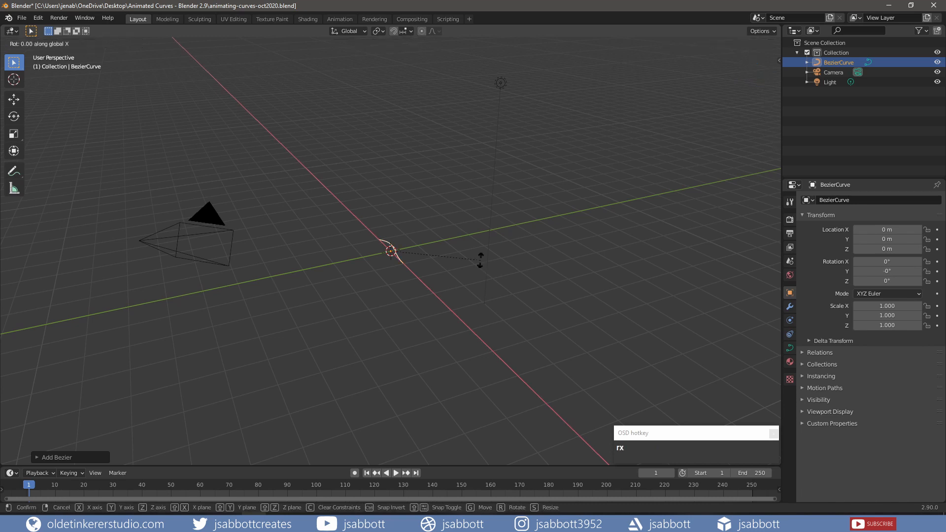
{"action": "type", "text": "90"}
{"action": "key", "text": "Return"}
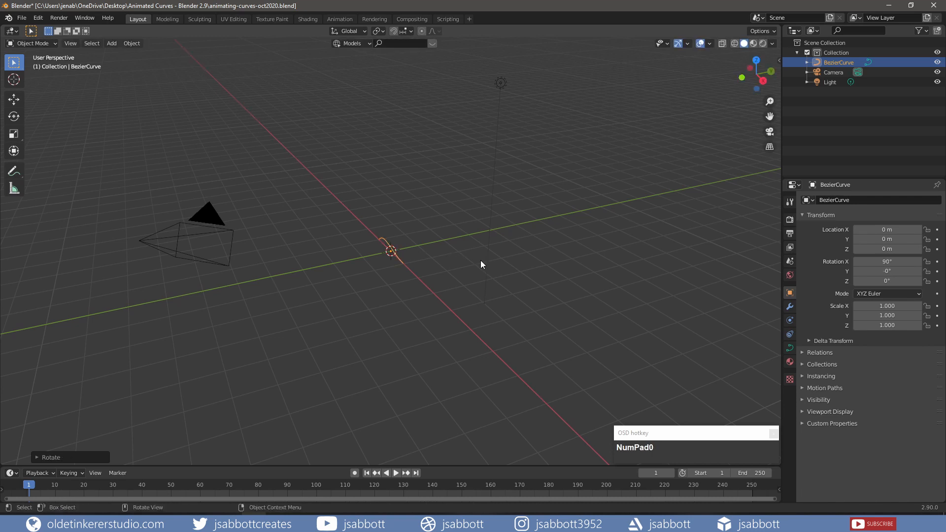
{"action": "key", "text": "ctrl+a"}
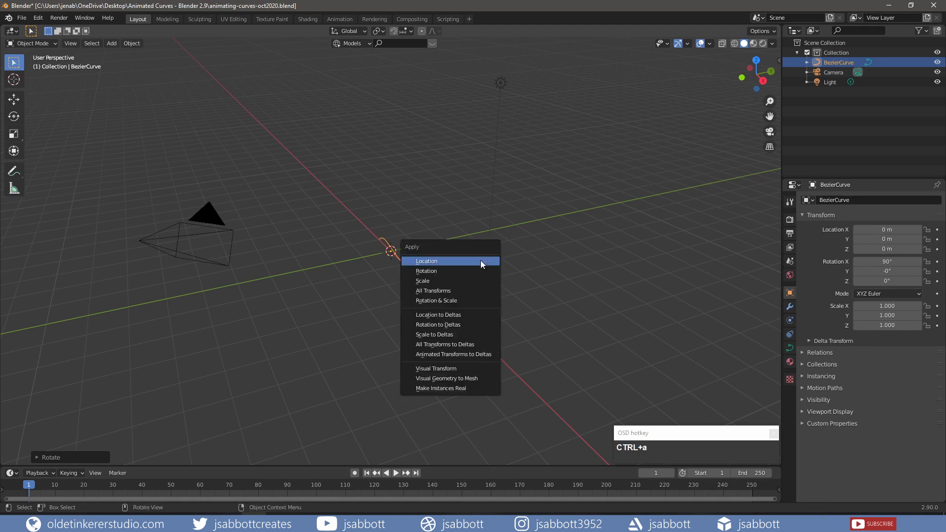
{"action": "left_click", "coordinate": [477, 270]}
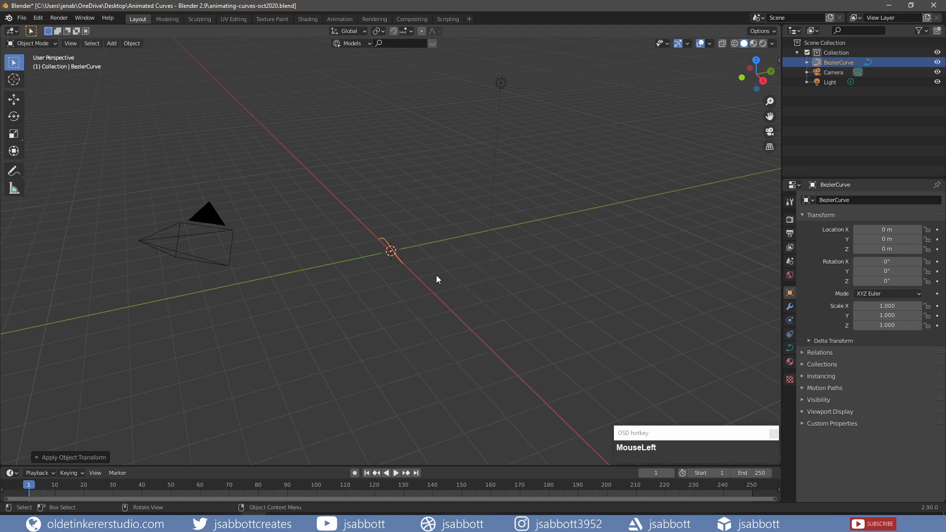
Give the Bezier curve tubular thickness with a bevel depth of 0.07 m
{"action": "middle_click_drag", "start_coordinate": [436, 275], "coordinate": [471, 260]}
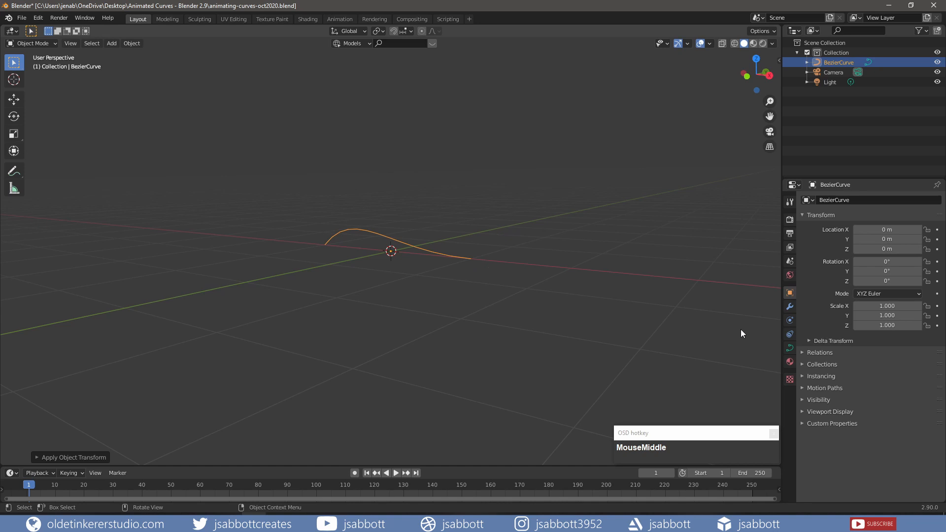
{"action": "left_click", "coordinate": [790, 348]}
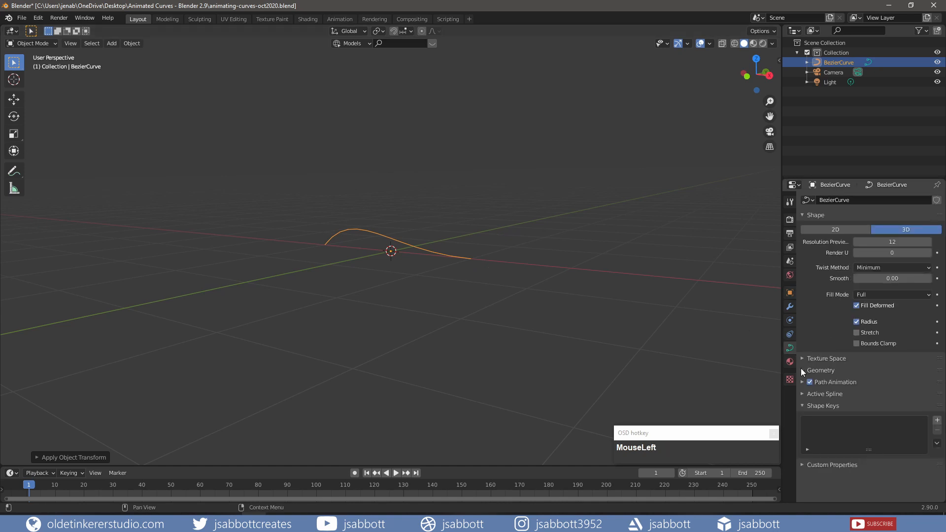
{"action": "left_click", "coordinate": [802, 370]}
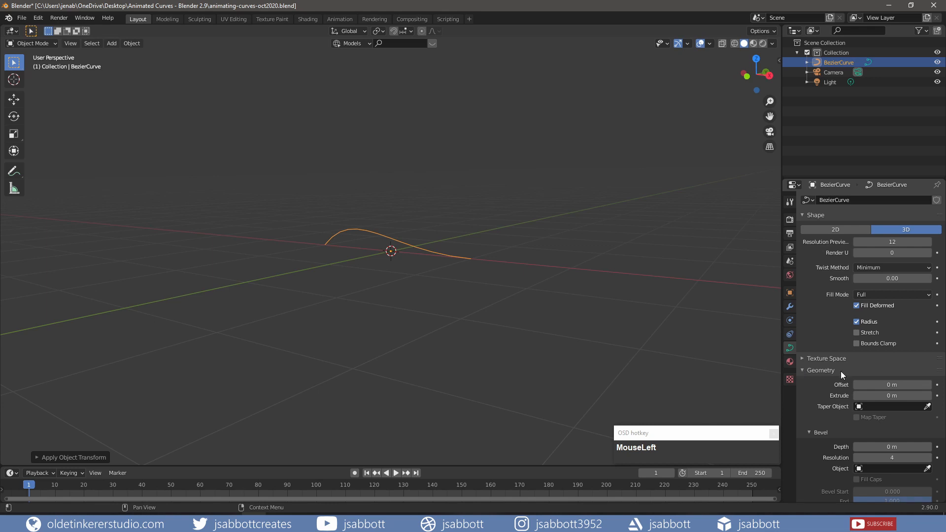
{"action": "left_click", "coordinate": [860, 446]}
{"action": "type", "text": "0.07"}
{"action": "key", "text": "Return"}
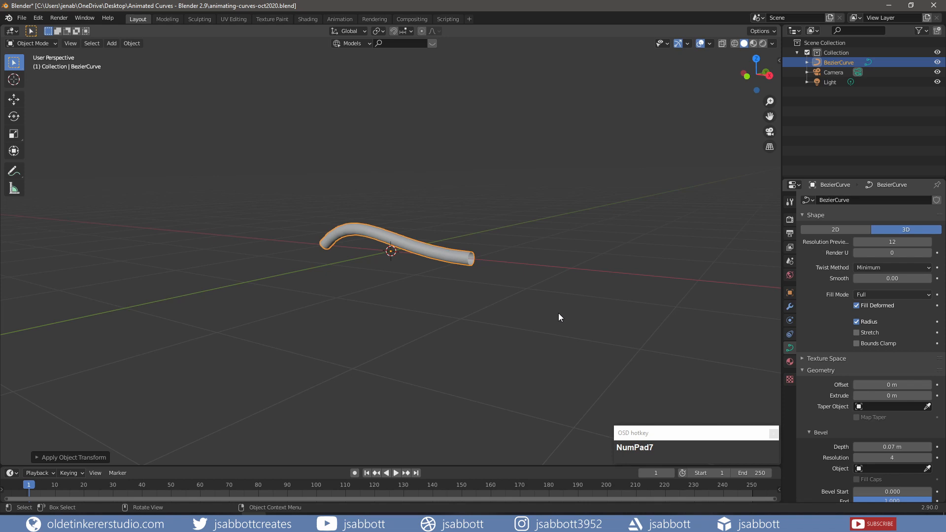
Rename the bevelled Bezier curve to main
{"action": "double_click", "coordinate": [838, 62]}
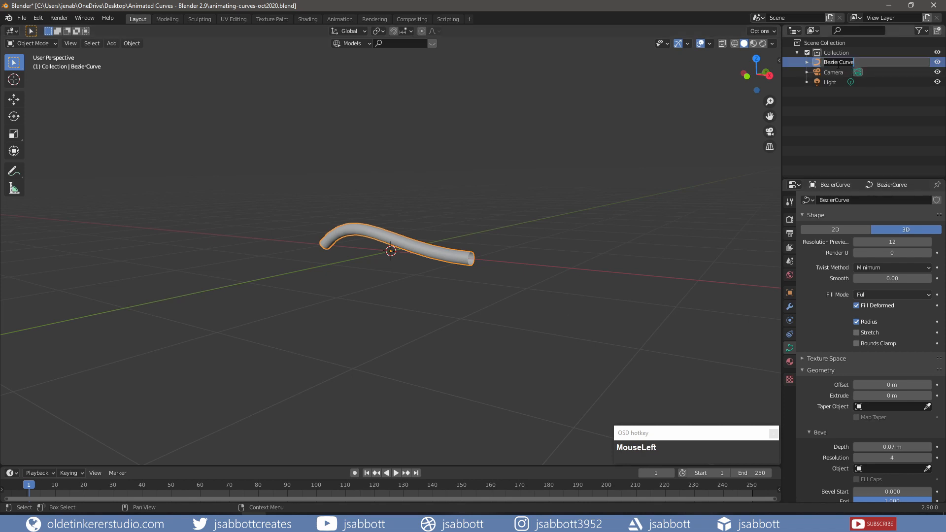
{"action": "type", "text": "main"}
{"action": "key", "text": "Return"}
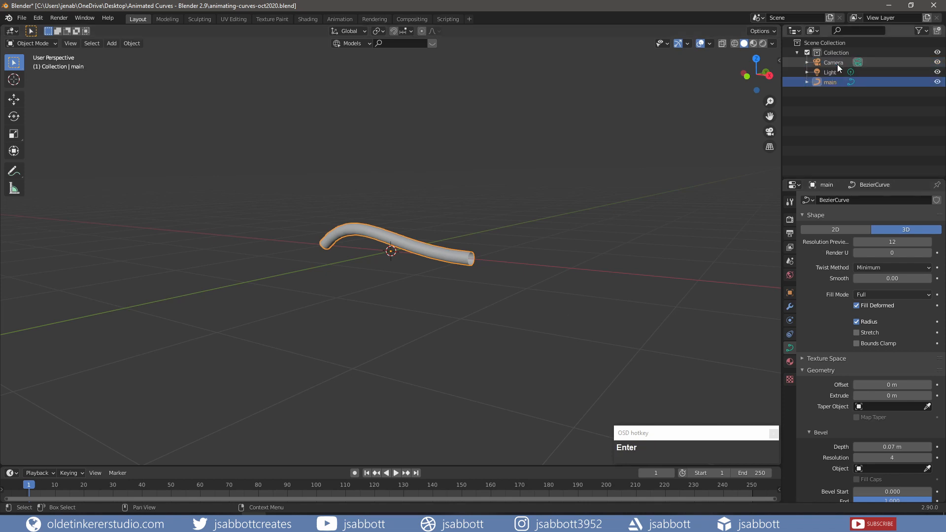
Add a second Bezier curve and move it about 3 m along the Y axis, away from the main curve
{"action": "key", "text": "shift+a"}
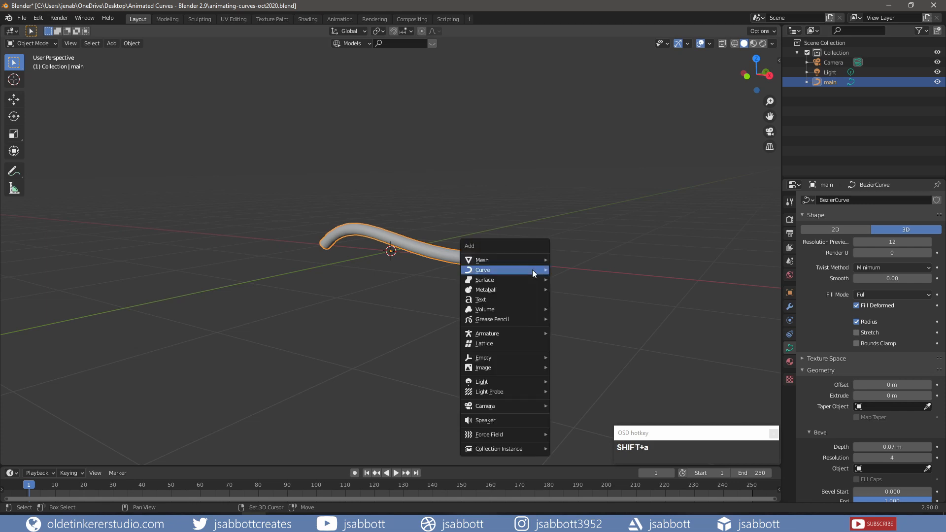
{"action": "mouse_move", "coordinate": [532, 270]}
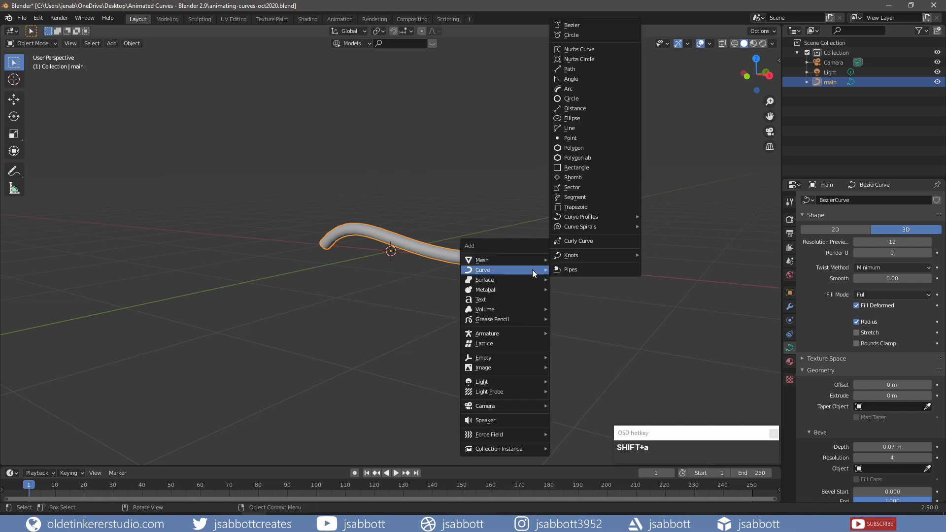
{"action": "left_click", "coordinate": [590, 25]}
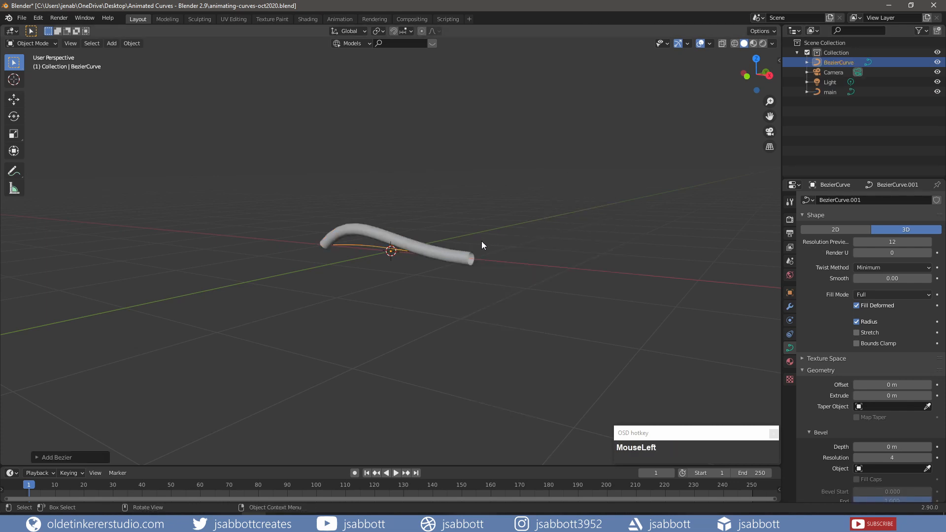
{"action": "key", "text": "g"}
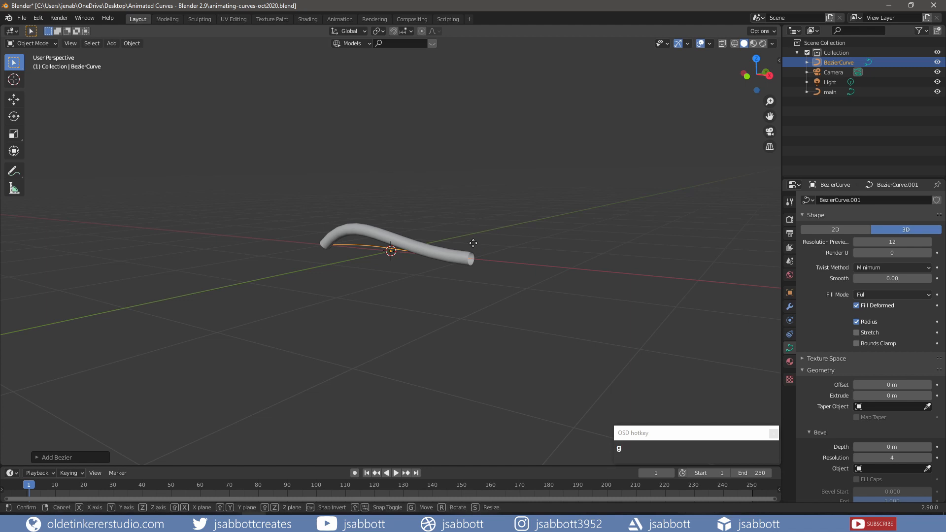
{"action": "key", "text": "y"}
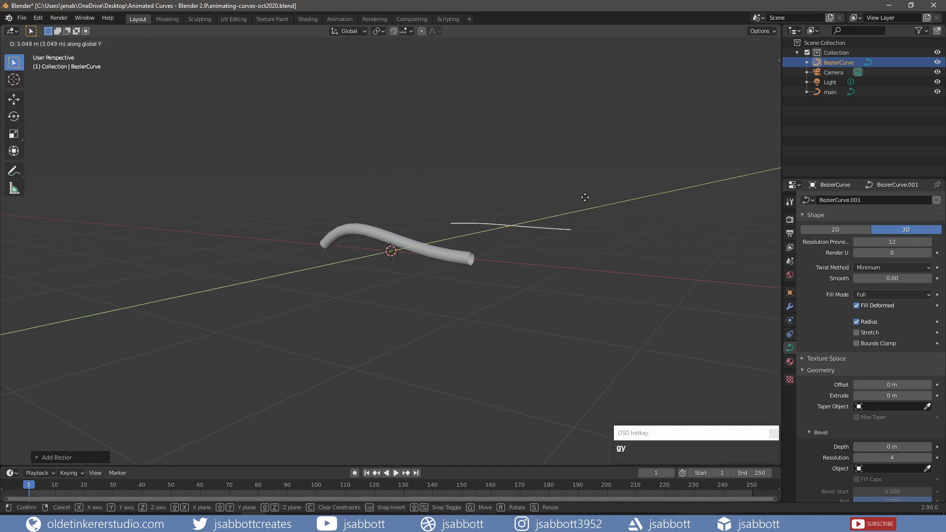
{"action": "left_click", "coordinate": [586, 201]}
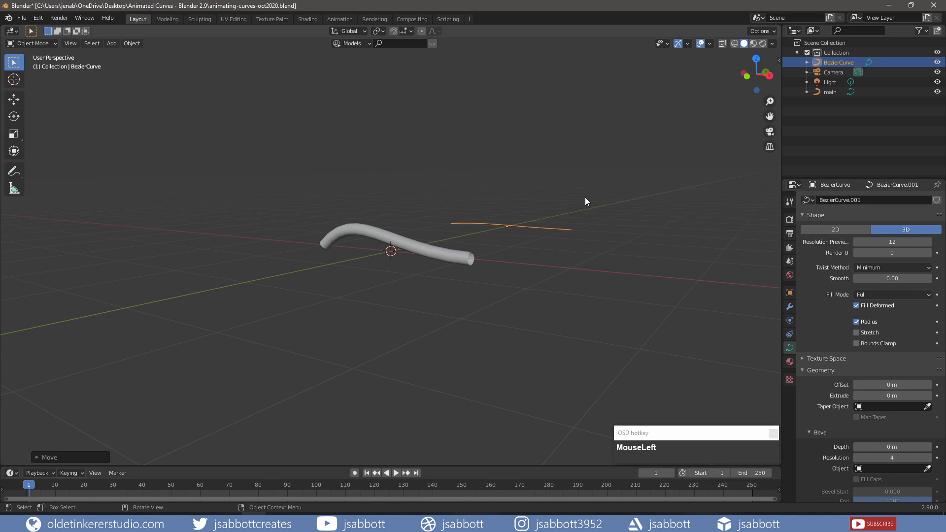
Rotate the second Bezier curve 90° about the X axis
{"action": "key", "text": "r"}
{"action": "key", "text": "x"}
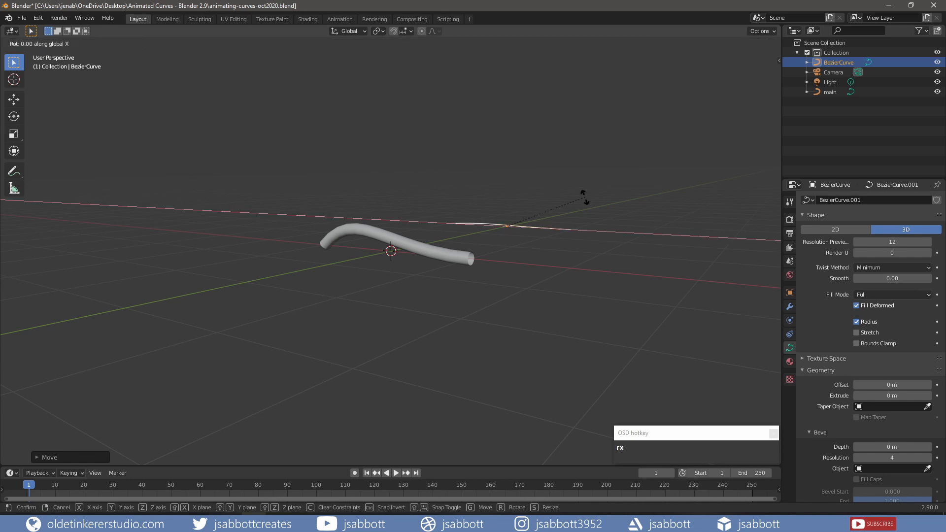
{"action": "key", "text": "KP_9"}
{"action": "key", "text": "KP_0"}
{"action": "left_click", "coordinate": [585, 200]}
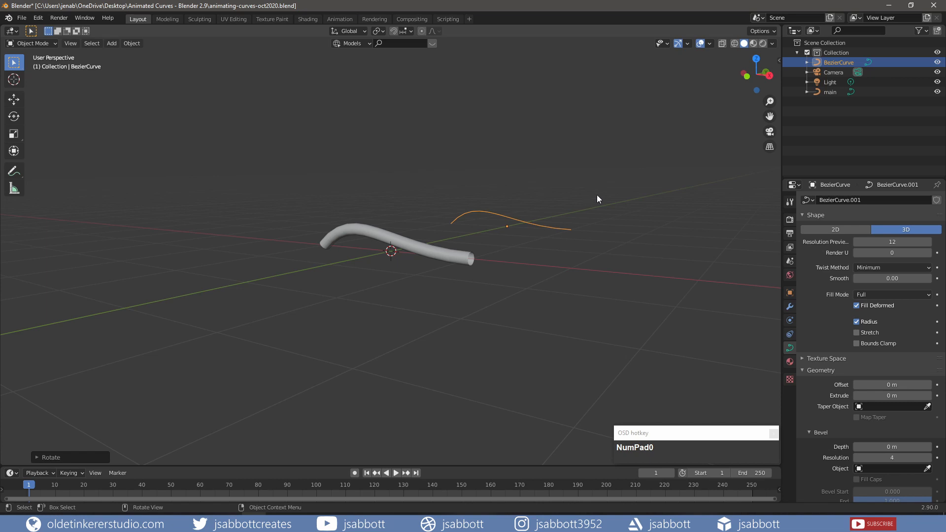
Rename the second Bezier curve to taper
{"action": "double_click", "coordinate": [839, 62]}
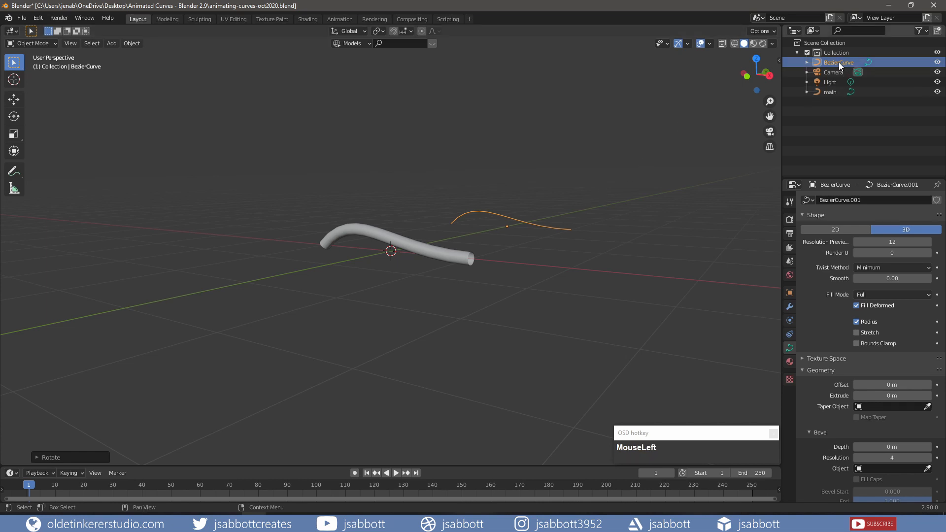
{"action": "type", "text": "taper"}
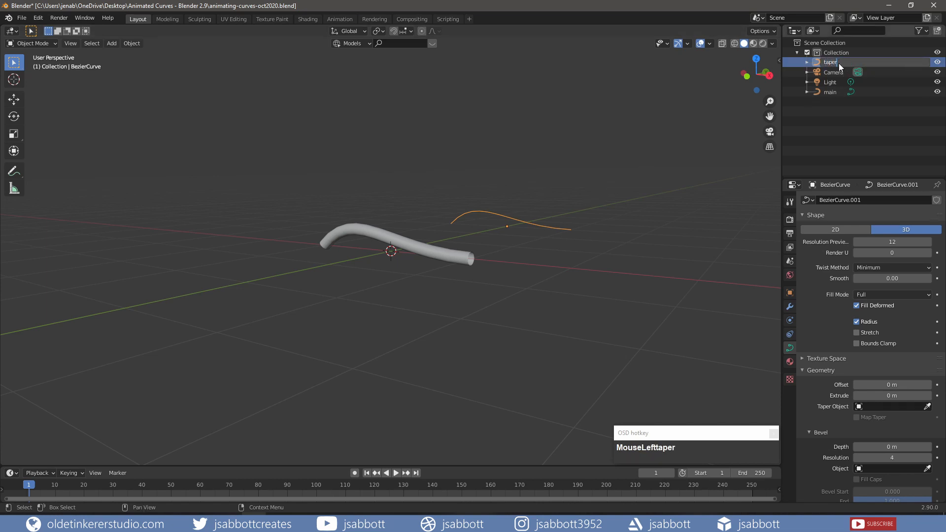
{"action": "key", "text": "Return"}
Assign the taper curve as the taper object of the main curve
{"action": "left_click", "coordinate": [484, 267]}
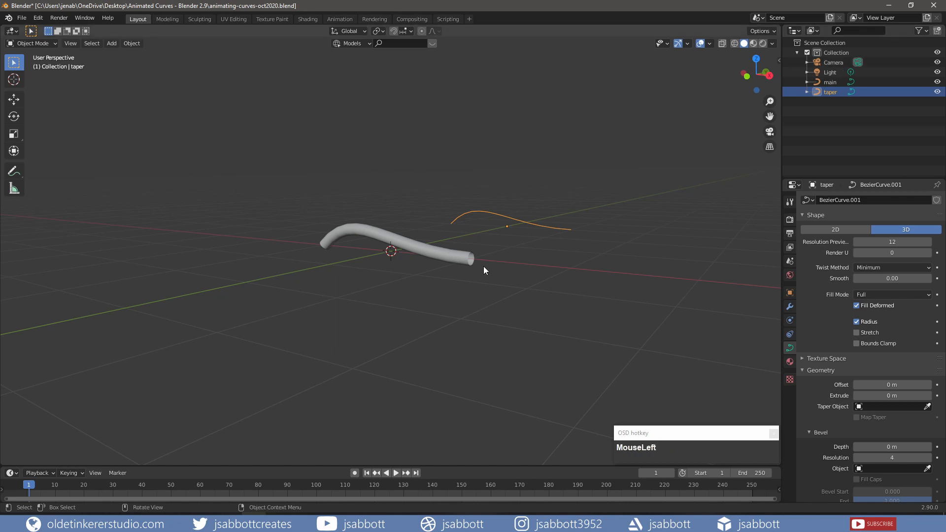
{"action": "left_click", "coordinate": [447, 256]}
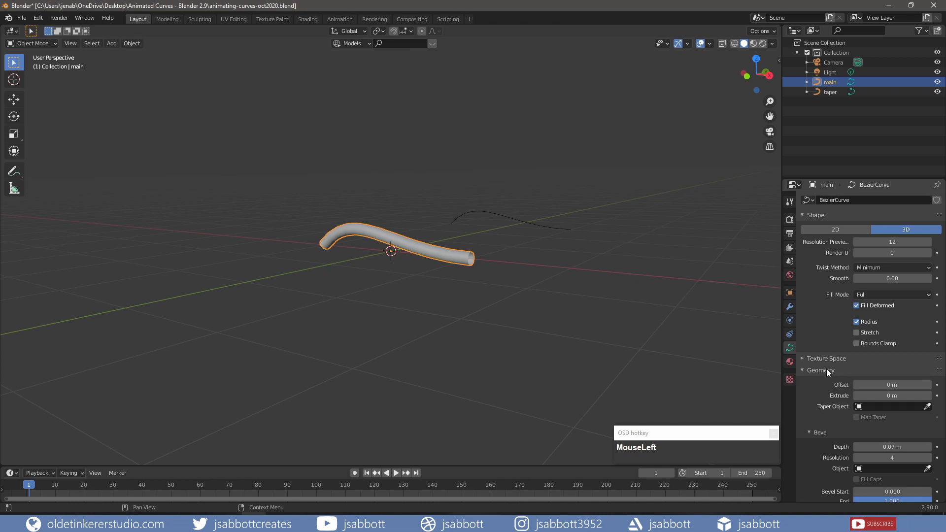
{"action": "left_click", "coordinate": [876, 408]}
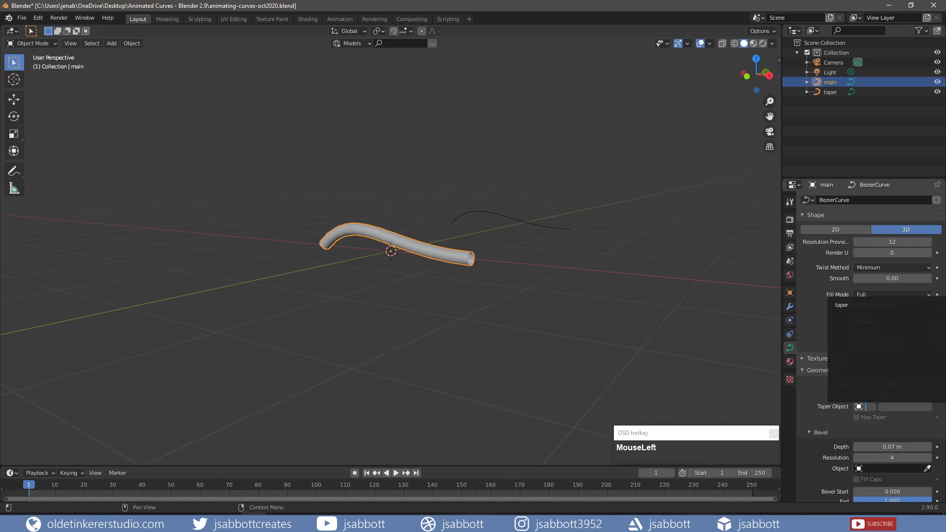
{"action": "left_click", "coordinate": [844, 305]}
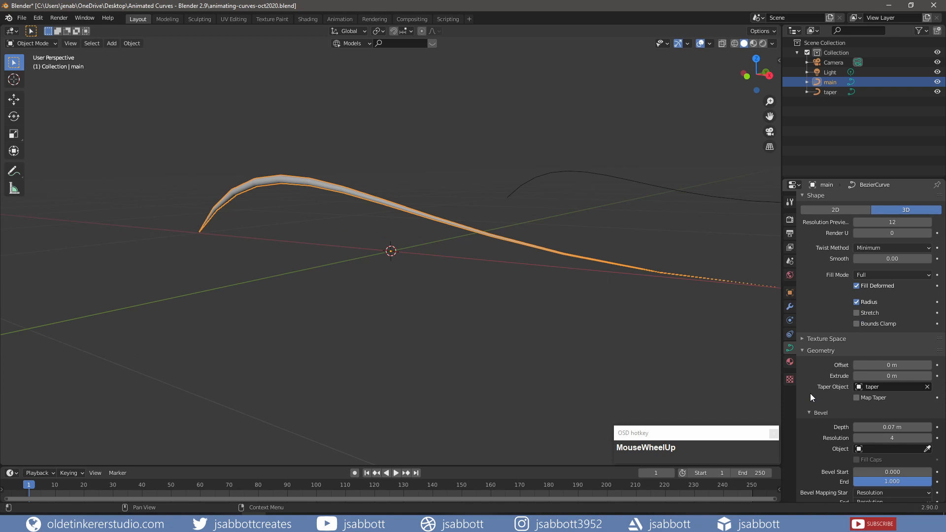
Set the main curve's preview resolution to 30
{"action": "scroll", "coordinate": [810, 394], "scroll_direction": "up", "scroll_amount": 1}
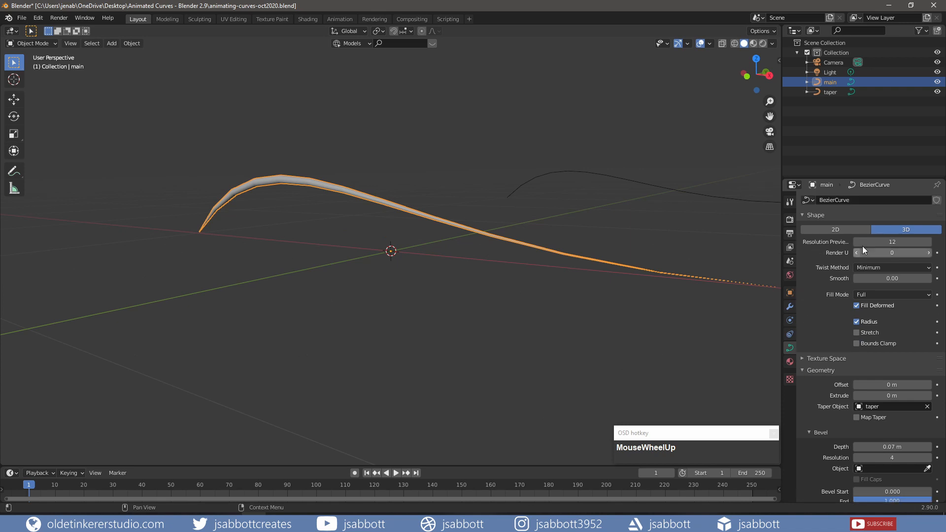
{"action": "left_click", "coordinate": [883, 242]}
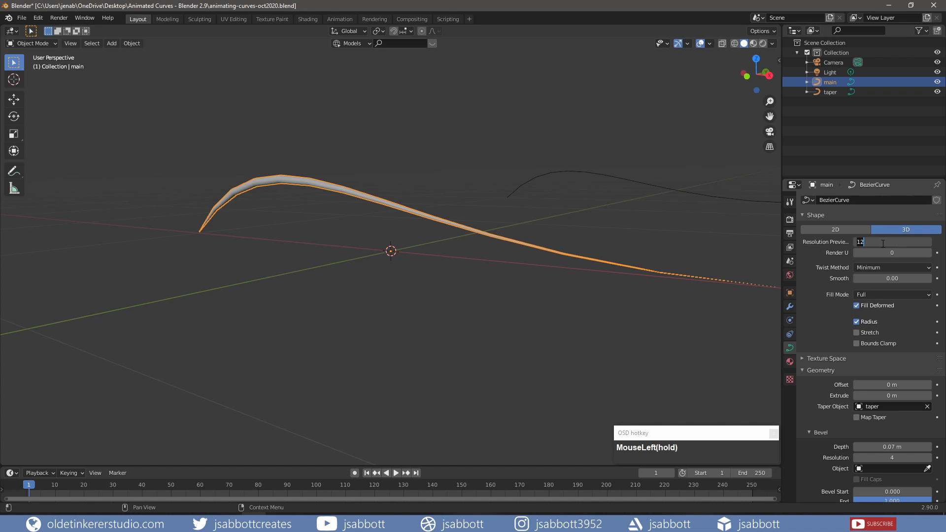
{"action": "type", "text": "30"}
{"action": "key", "text": "Return"}
Set the main curve's bevel depth to 0.33 m
{"action": "scroll", "coordinate": [864, 295], "scroll_direction": "down", "scroll_amount": 3}
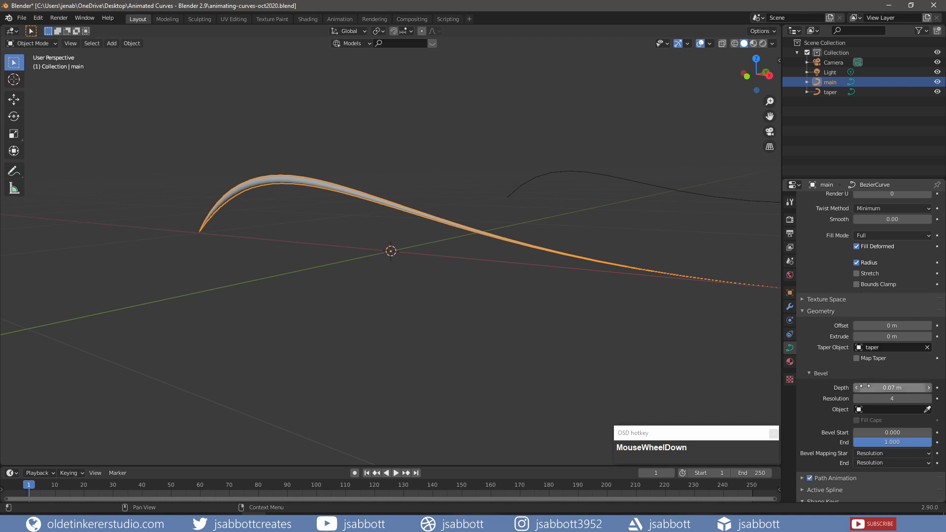
{"action": "left_click", "coordinate": [886, 388]}
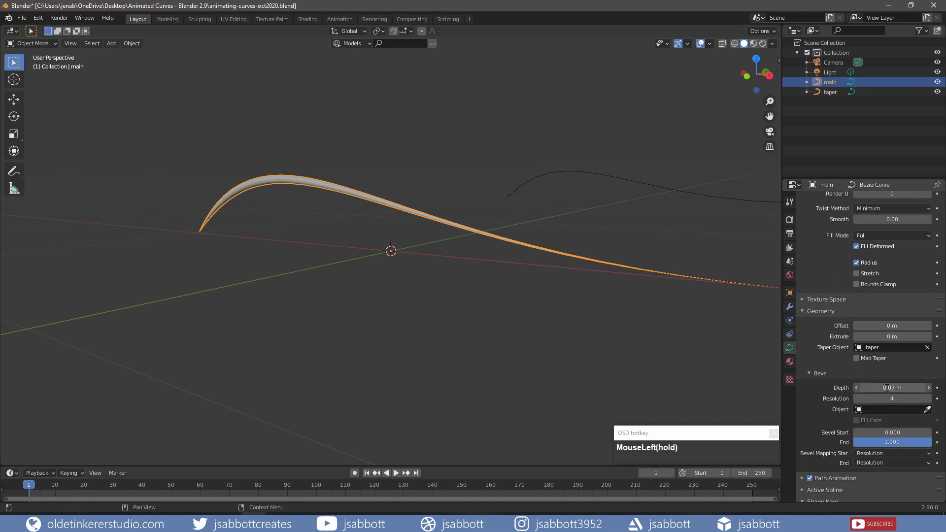
{"action": "type", "text": ".33"}
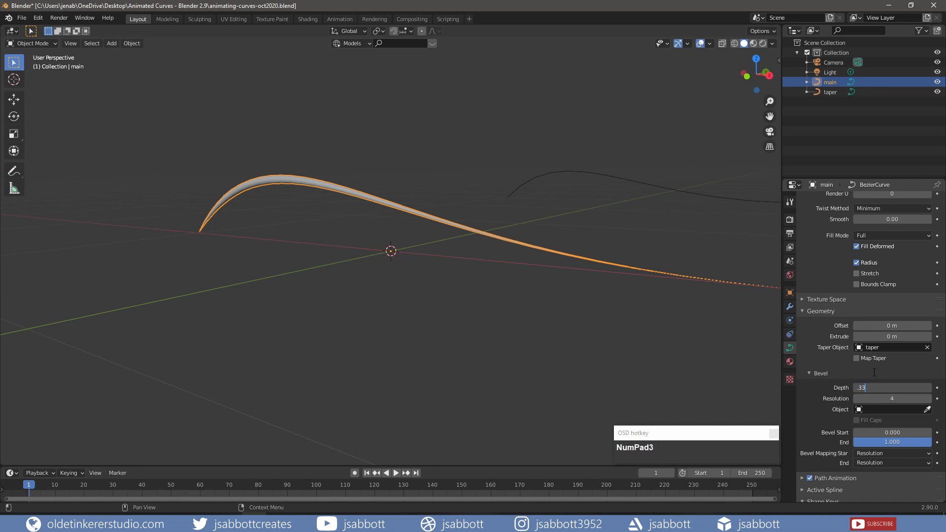
{"action": "key", "text": "Return"}
Extrude the main curve's right end point by about 0.92 m in X and 0.51 m up in Z in edit mode
{"action": "middle_click_drag", "start_coordinate": [345, 315], "coordinate": [393, 343]}
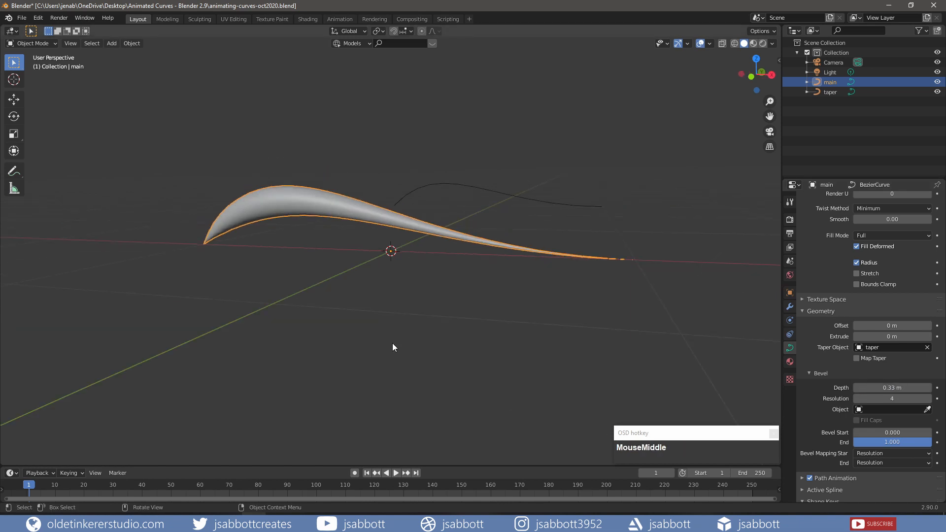
{"action": "key", "text": "Tab"}
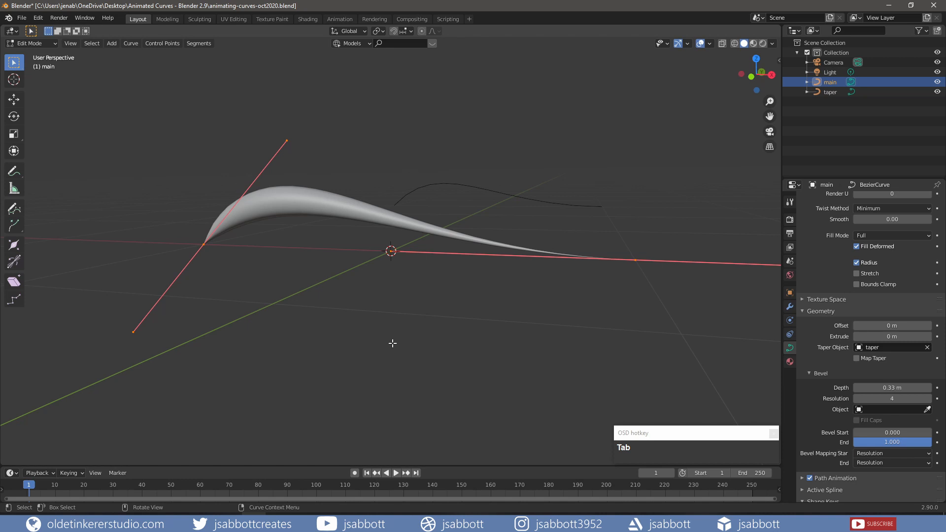
{"action": "key", "text": "KP_1"}
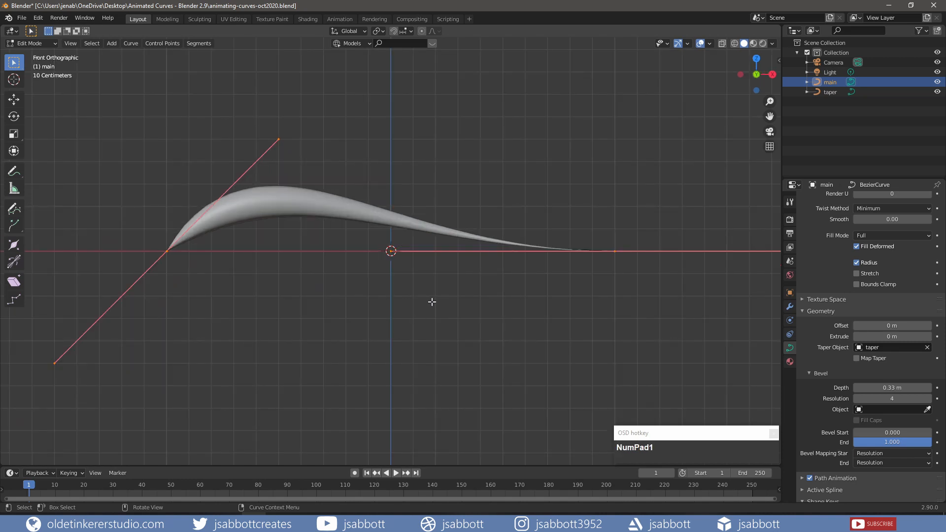
{"action": "scroll", "coordinate": [431, 301], "scroll_direction": "down", "scroll_amount": 2}
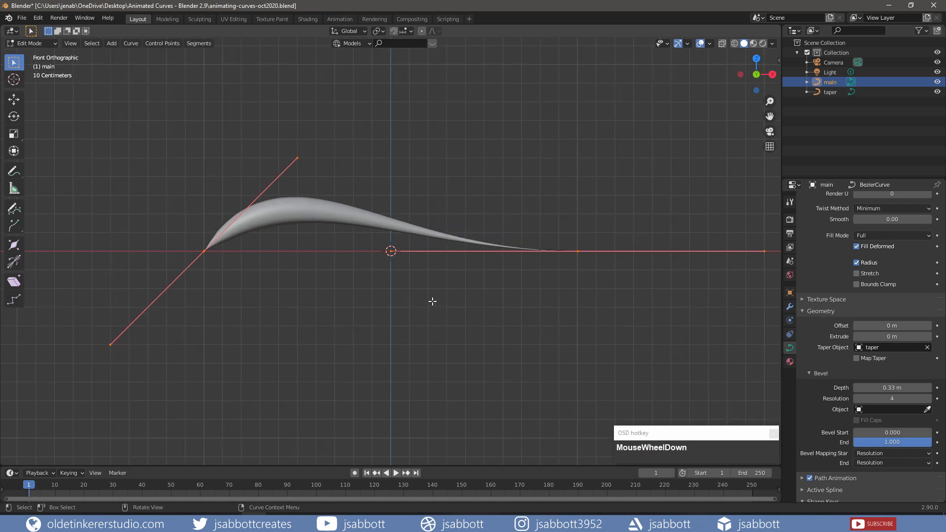
{"action": "left_click", "coordinate": [546, 252]}
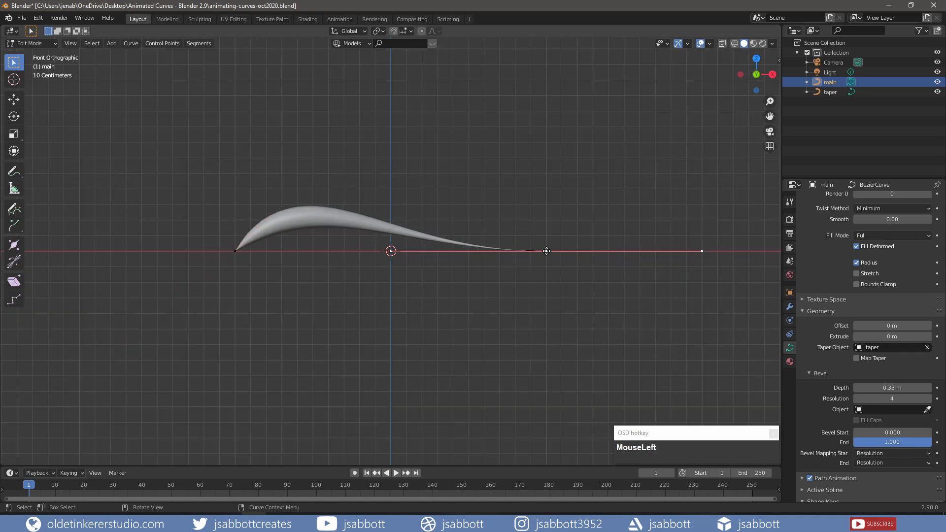
{"action": "key", "text": "e"}
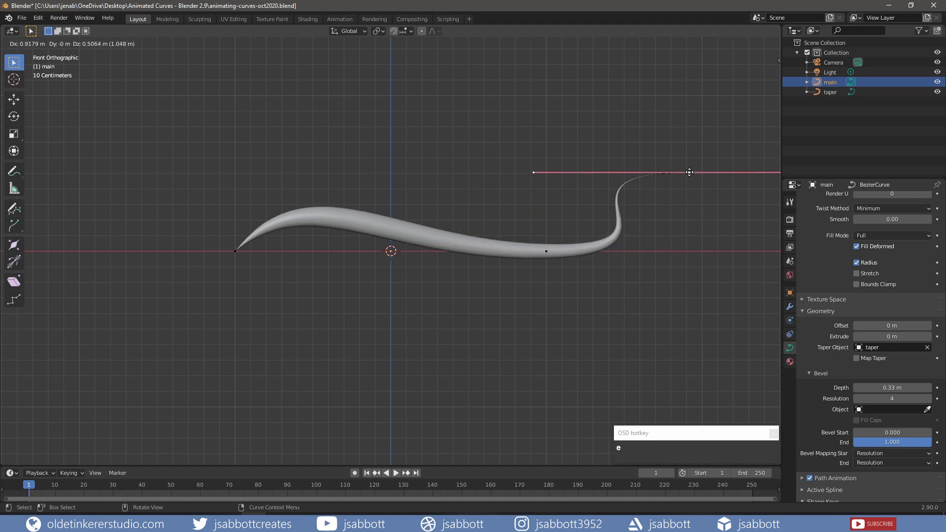
{"action": "left_click", "coordinate": [689, 173]}
Move the newly extruded end point slightly further outward along the X axis in the front view
{"action": "key", "text": "KP_3"}
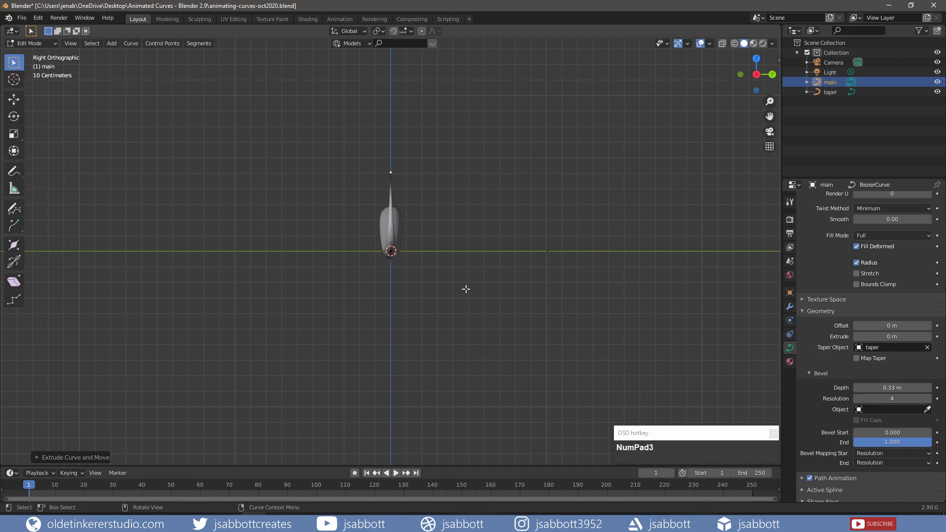
{"action": "key", "text": "KP_1"}
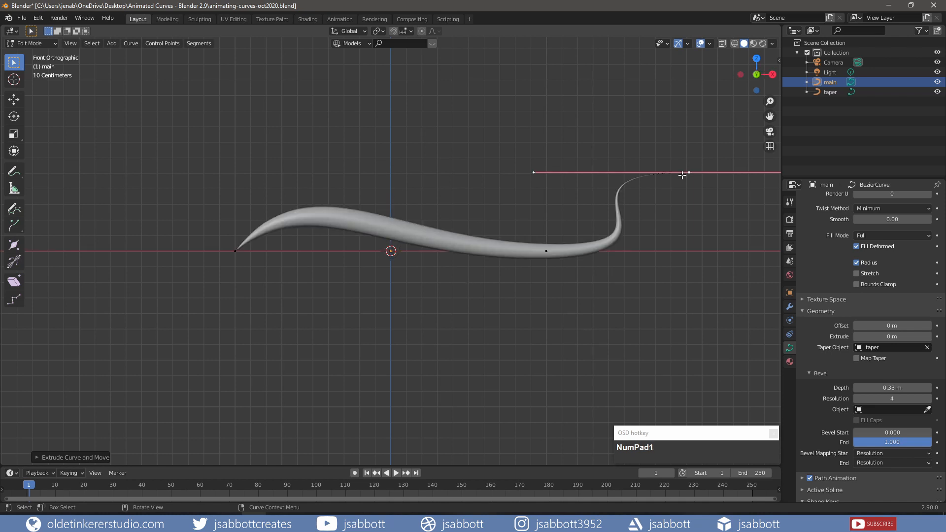
{"action": "key", "text": "g"}
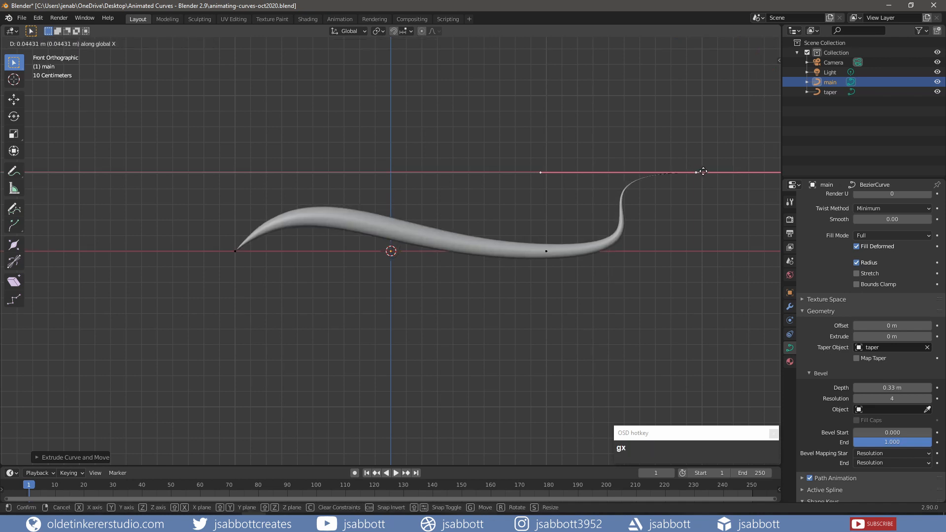
{"action": "left_click", "coordinate": [725, 171]}
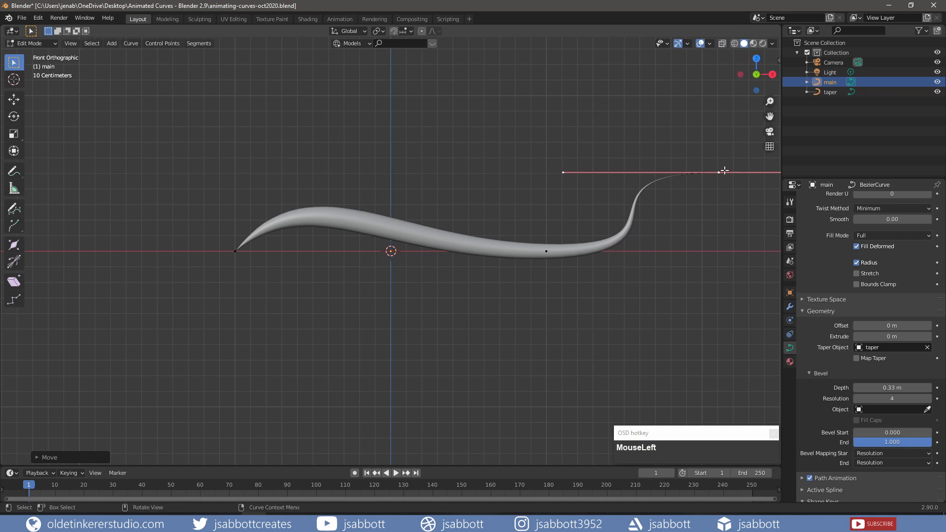
Extrude the main curve's left end point outward and upward to add another bend
{"action": "left_click", "coordinate": [235, 251]}
{"action": "scroll", "coordinate": [252, 301], "scroll_direction": "down", "scroll_amount": 2}
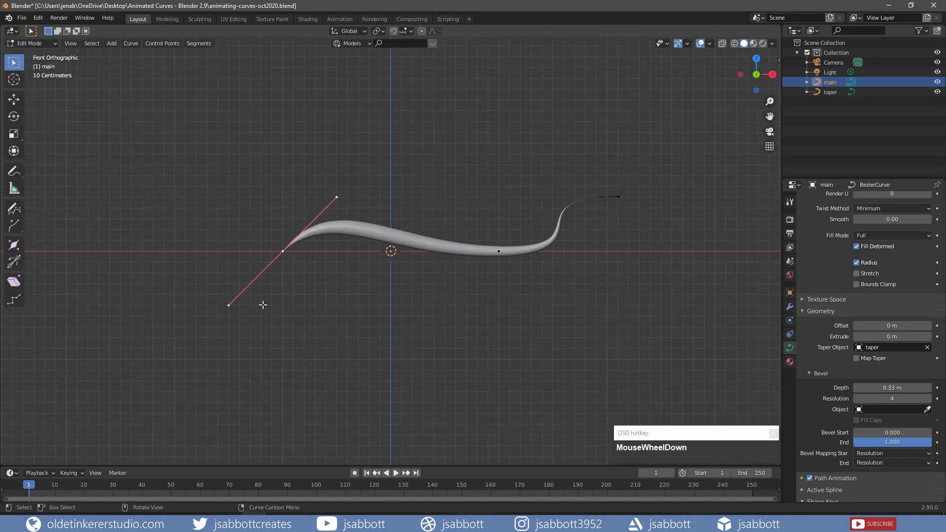
{"action": "middle_click_drag", "start_coordinate": [262, 304], "coordinate": [370, 310], "text": "shift"}
{"action": "key", "text": "shift+e"}
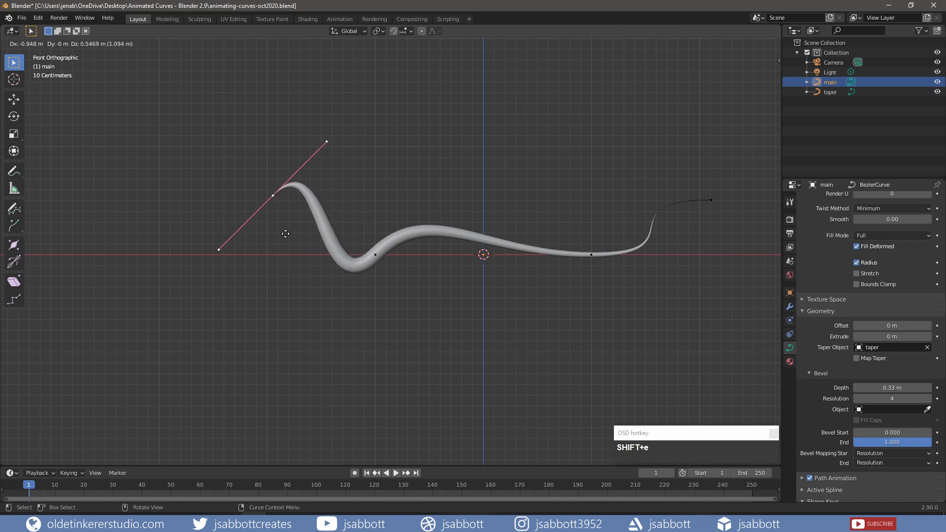
{"action": "left_click", "coordinate": [270, 232]}
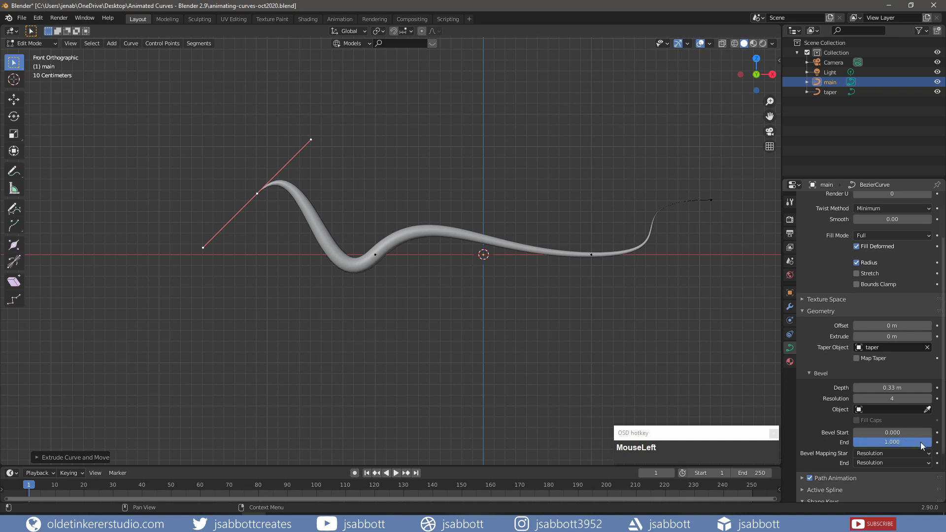
Test the taper by temporarily lowering the main curve's bevel end to about 0.478, and enable Map Taper
{"action": "mouse_move", "coordinate": [920, 442]}
{"action": "left_mouse_down"}
{"action": "mouse_move", "coordinate": [851, 442]}
{"action": "mouse_move", "coordinate": [930, 442]}
{"action": "mouse_move", "coordinate": [906, 443]}
{"action": "left_mouse_up"}
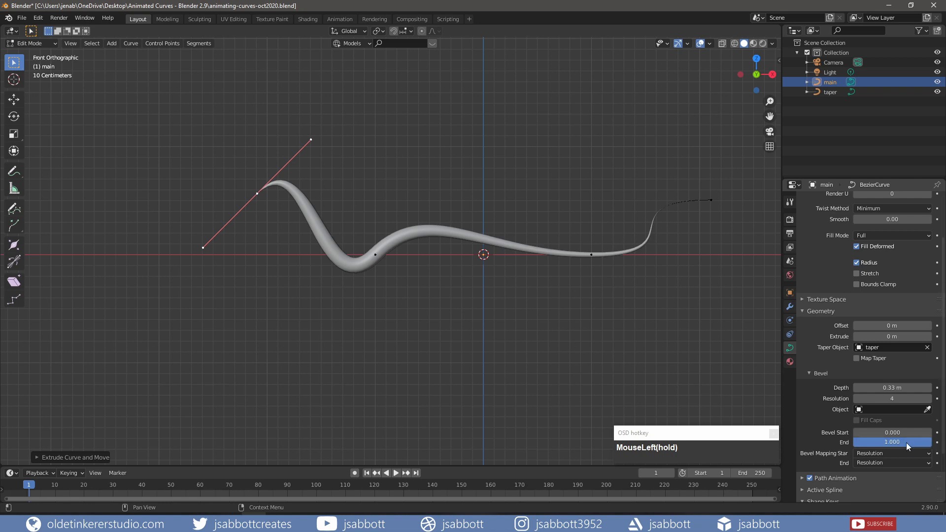
{"action": "middle_click_drag", "start_coordinate": [493, 247], "coordinate": [436, 261]}
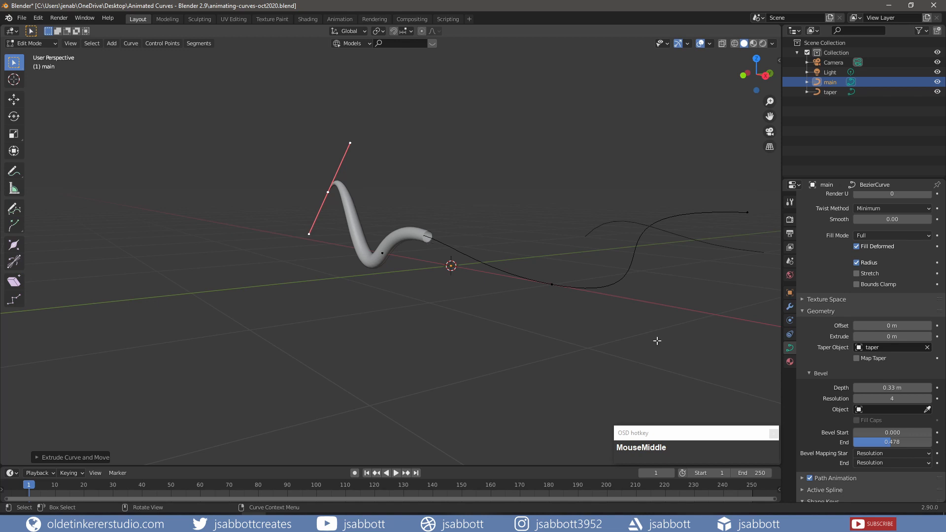
{"action": "left_click", "coordinate": [856, 359]}
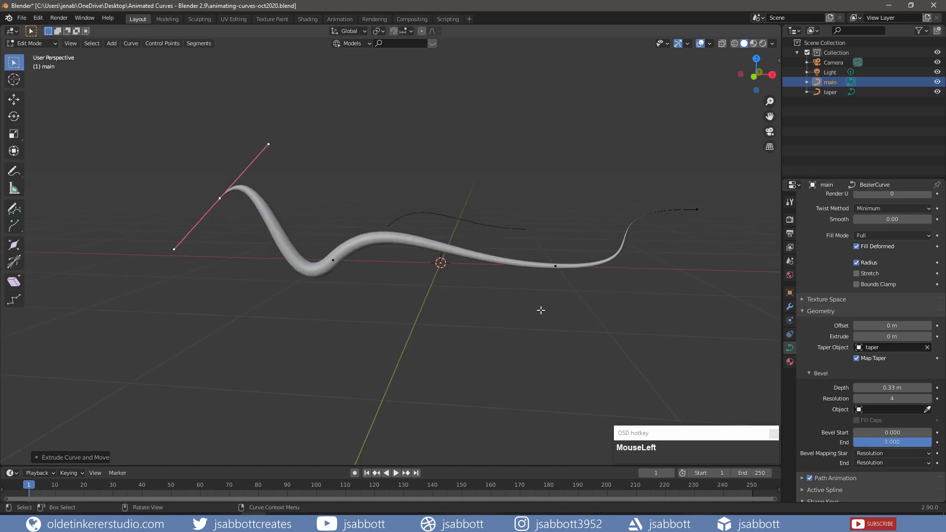
Return to object mode and apply the main curve's scale
{"action": "key", "text": "Tab"}
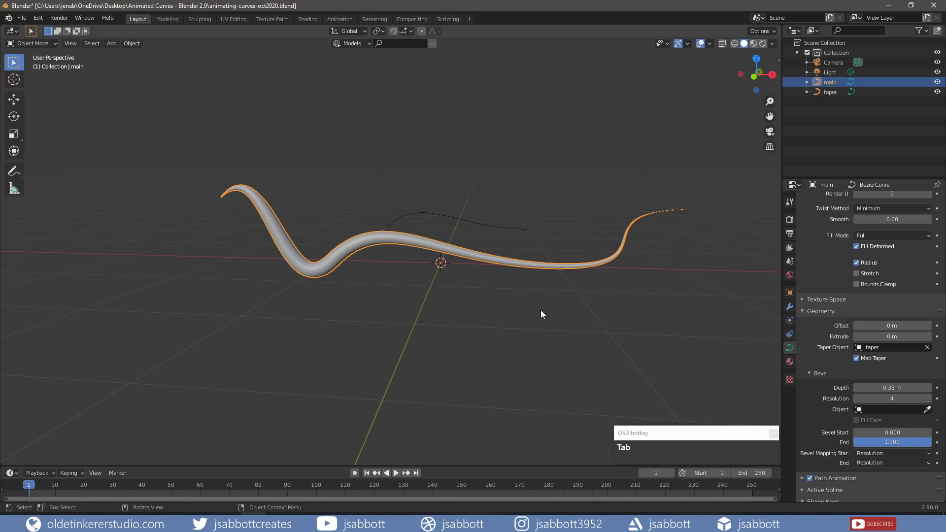
{"action": "key", "text": "ctrl+a"}
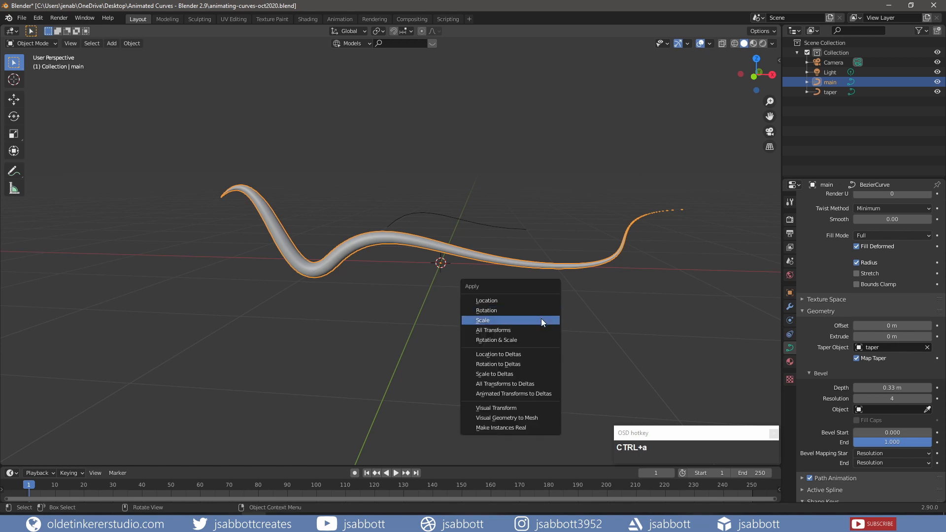
{"action": "left_click", "coordinate": [541, 320]}
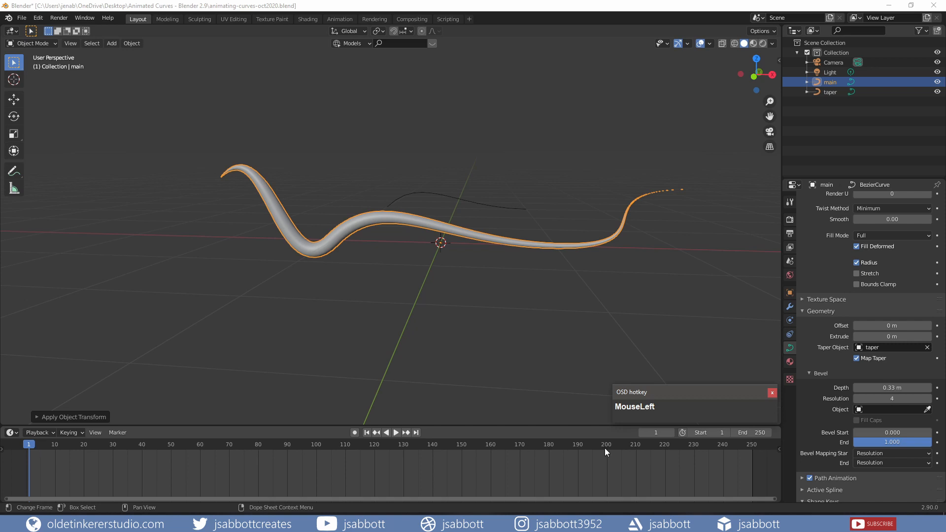
Set the main curve's bevel end to 0 and keyframe it at frame 1
{"action": "left_click", "coordinate": [898, 438]}
{"action": "type", "text": "0"}
{"action": "key", "text": "Return"}
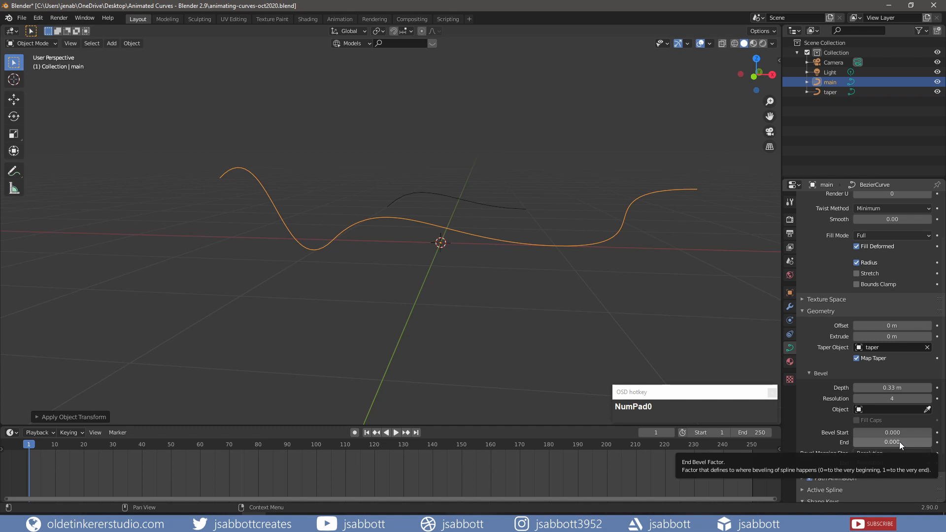
{"action": "key", "text": "i"}
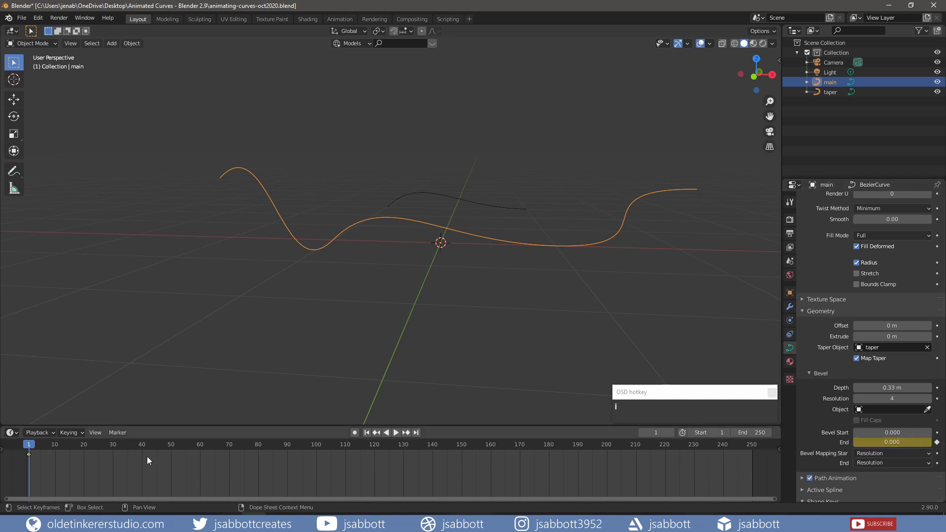
Set the main curve's bevel end to 1 at frame 48 and keyframe it
{"action": "left_click_drag", "start_coordinate": [30, 446], "coordinate": [156, 446]}
{"action": "left_click_drag", "start_coordinate": [161, 446], "coordinate": [164, 445]}
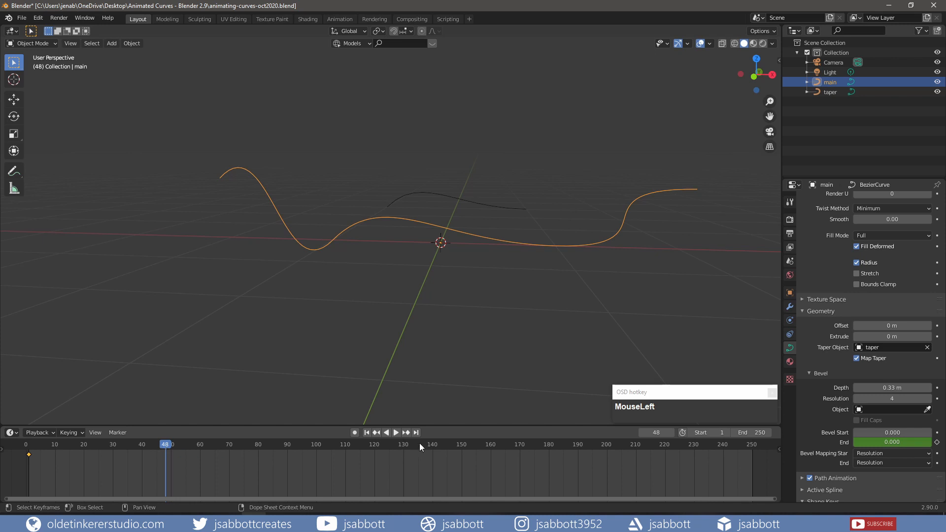
{"action": "left_click", "coordinate": [883, 442]}
{"action": "type", "text": "1"}
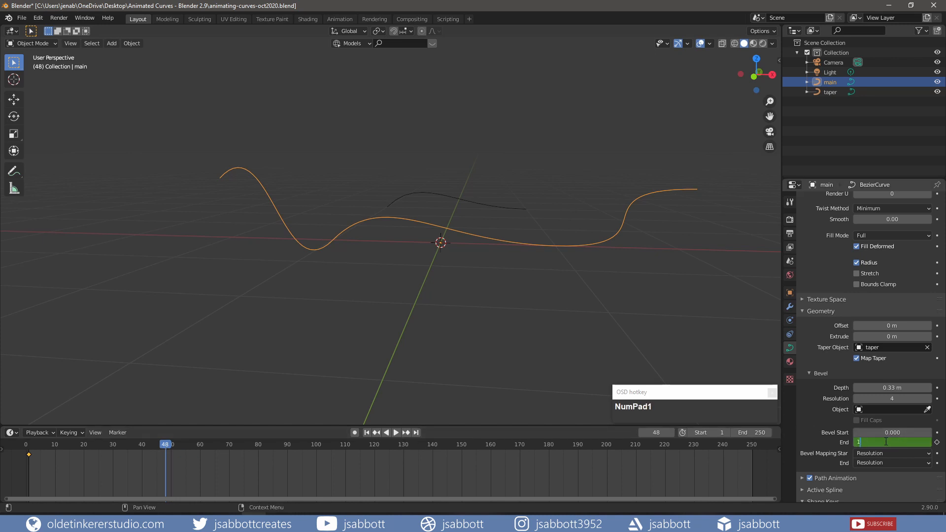
{"action": "key", "text": "Return"}
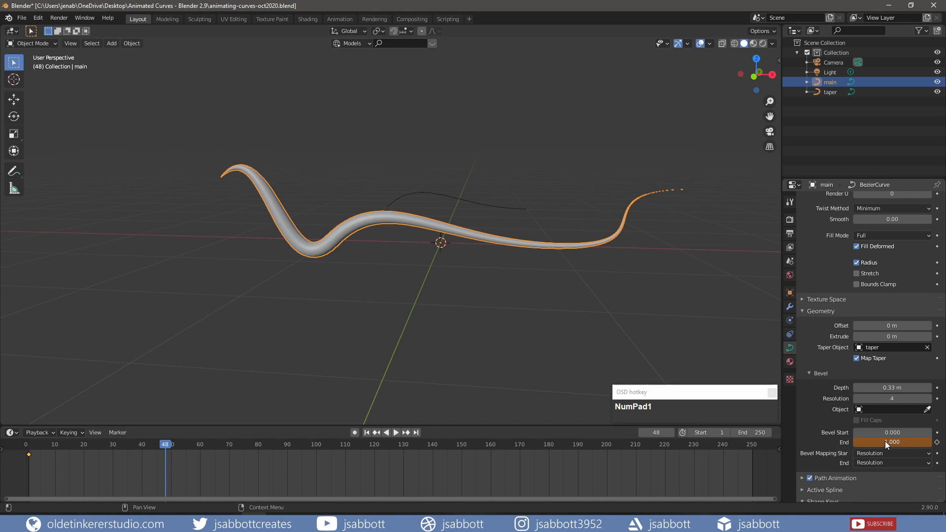
{"action": "key", "text": "i"}
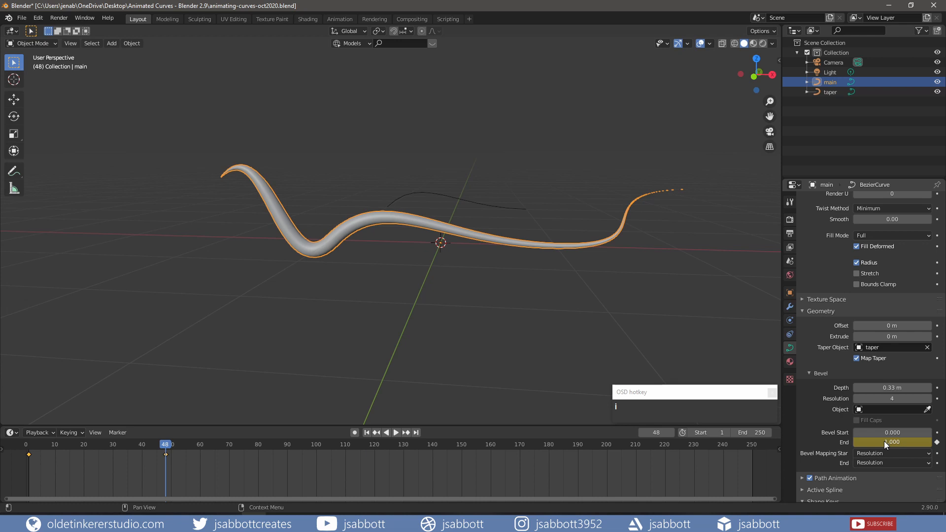
Set the animation's end frame to 48
{"action": "left_click", "coordinate": [754, 433]}
{"action": "type", "text": "48"}
{"action": "left_click", "coordinate": [320, 474]}
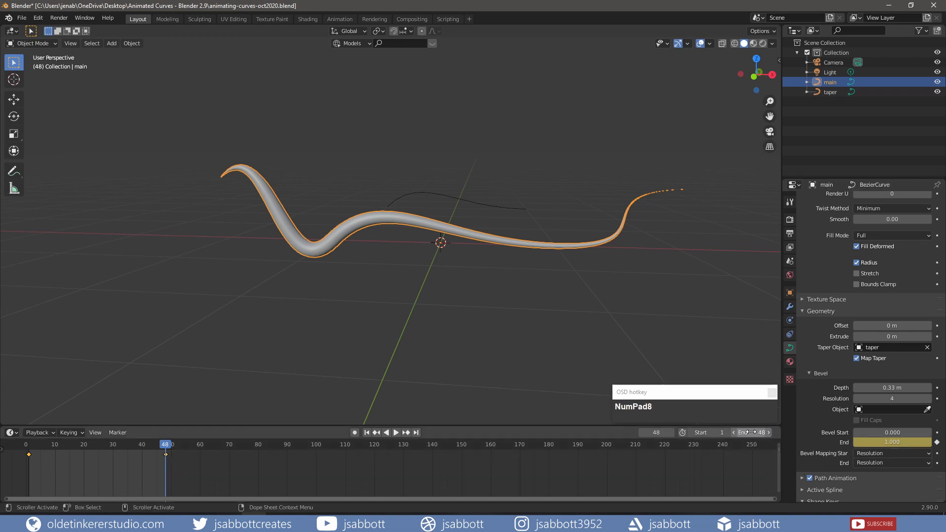
Play the curve's growth animation from the first frame and stop it
{"action": "left_click", "coordinate": [367, 432]}
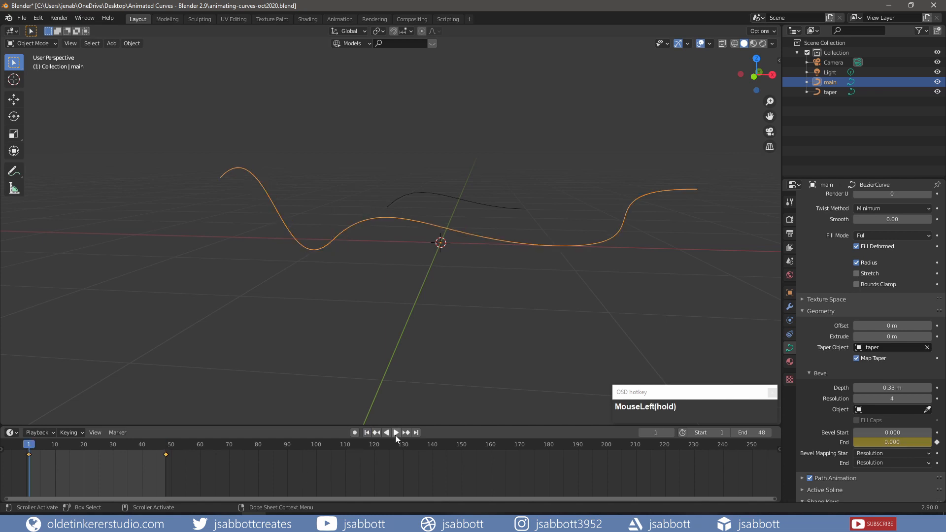
{"action": "left_click", "coordinate": [396, 433]}
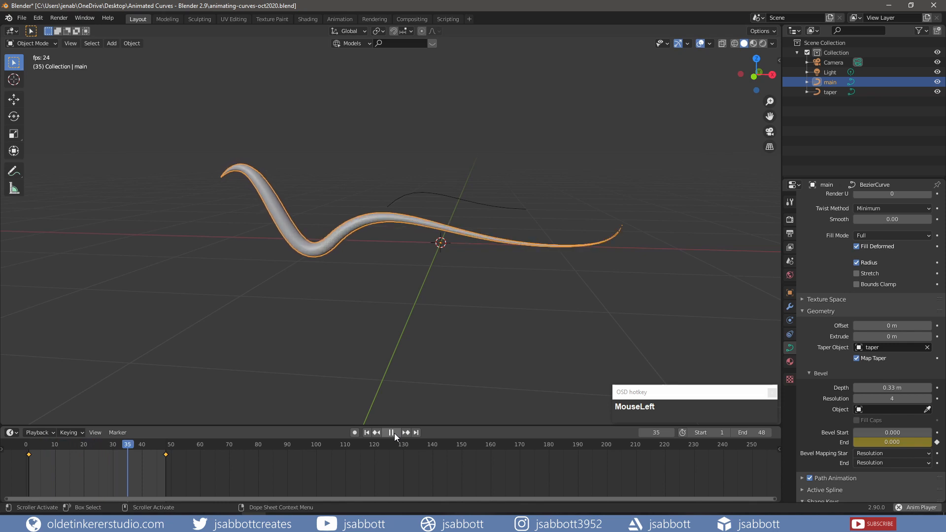
{"action": "left_click", "coordinate": [394, 433]}
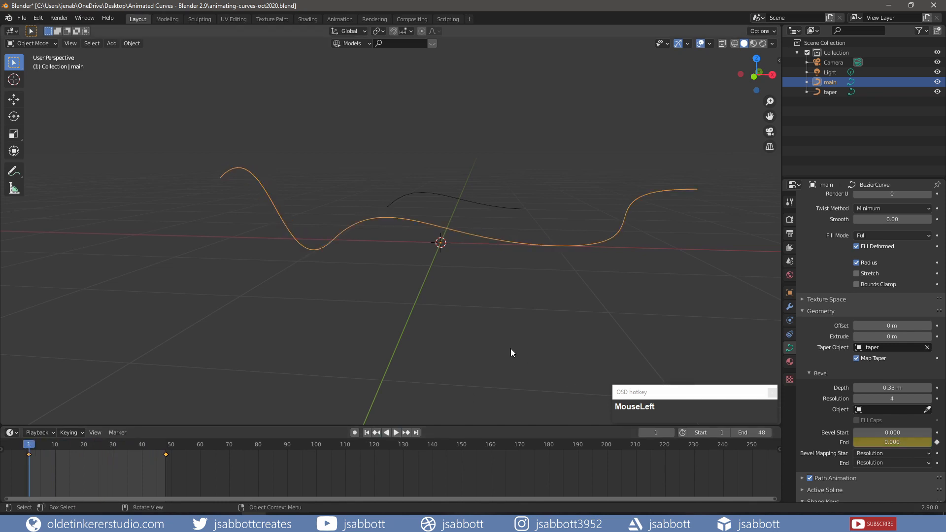
Add a mesh plane and move it about 0.11 m down along the Z axis in the front view
{"action": "key", "text": "KP_1"}
{"action": "key", "text": "shift+a"}
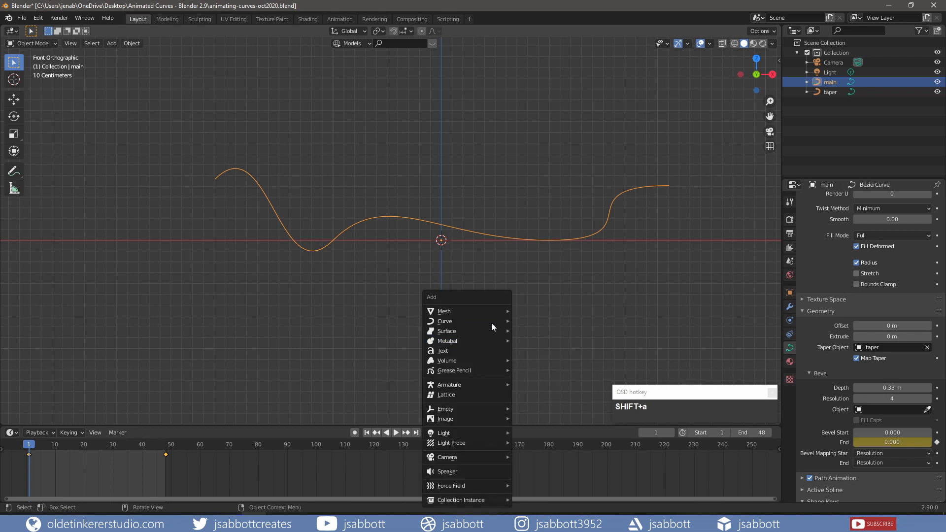
{"action": "mouse_move", "coordinate": [490, 313]}
{"action": "left_click", "coordinate": [552, 71]}
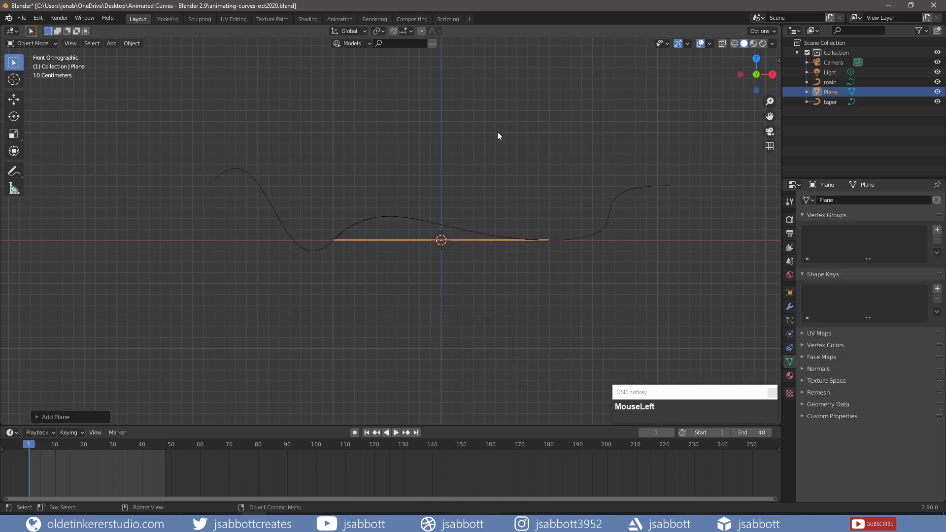
{"action": "key", "text": "g"}
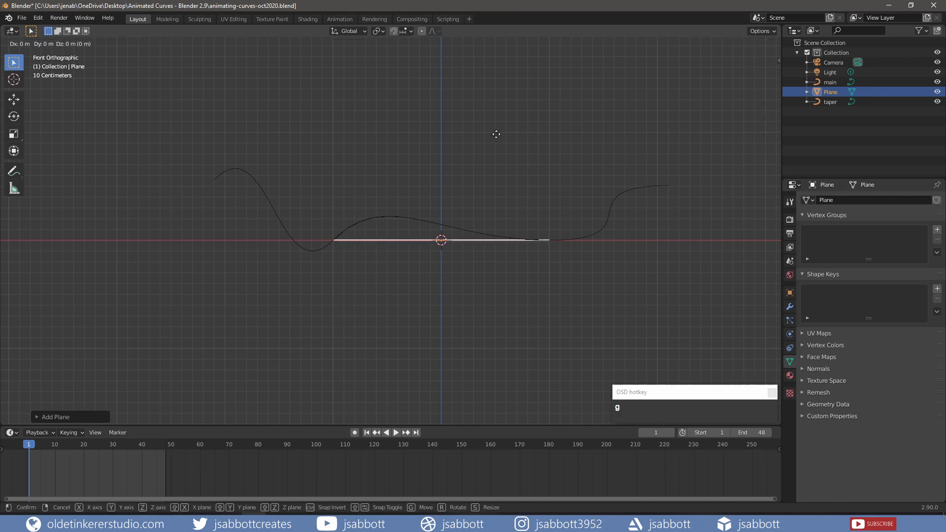
{"action": "key", "text": "z"}
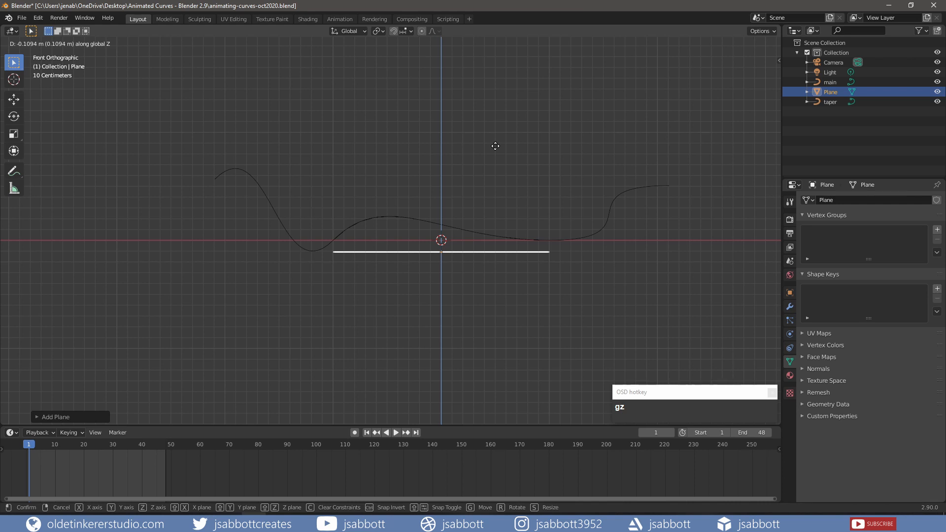
{"action": "left_click", "coordinate": [496, 146]}
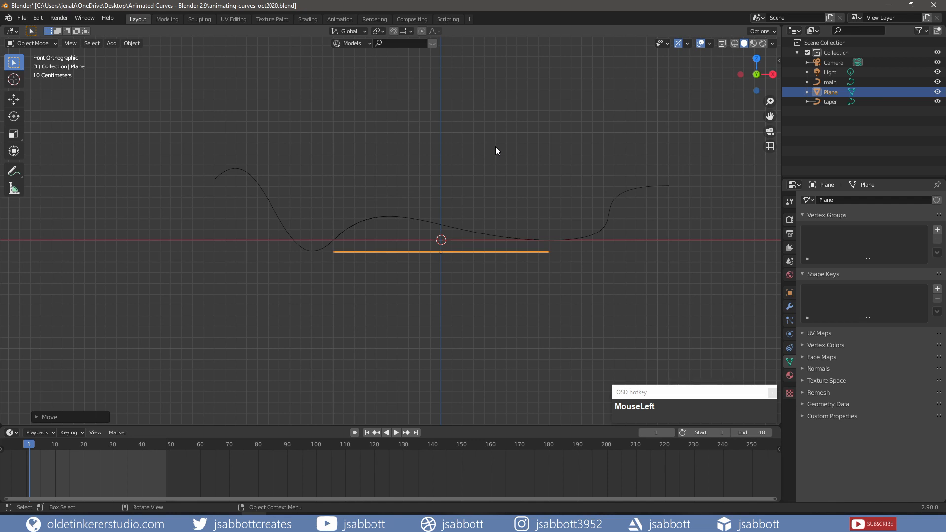
Scale the ground plane up by a factor of 25
{"action": "key", "text": "s"}
{"action": "key", "text": "KP_5"}
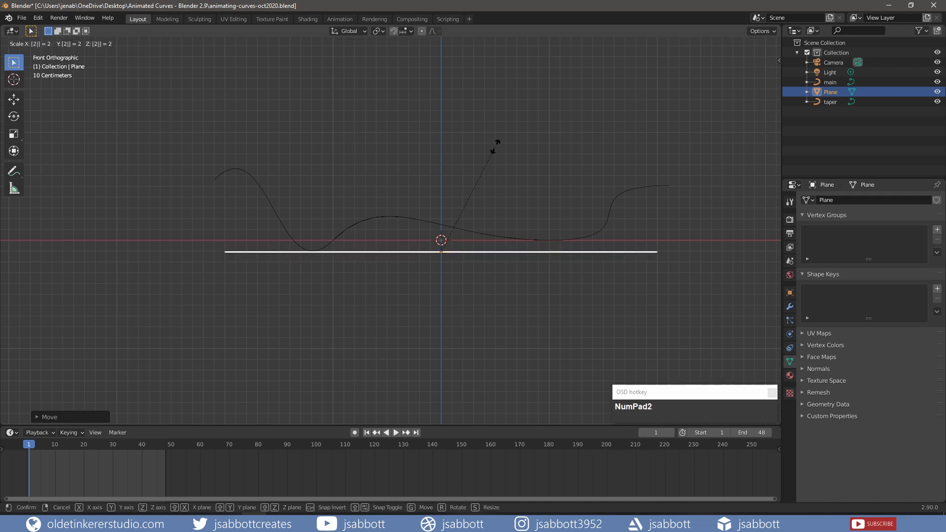
{"action": "key", "text": "Return"}
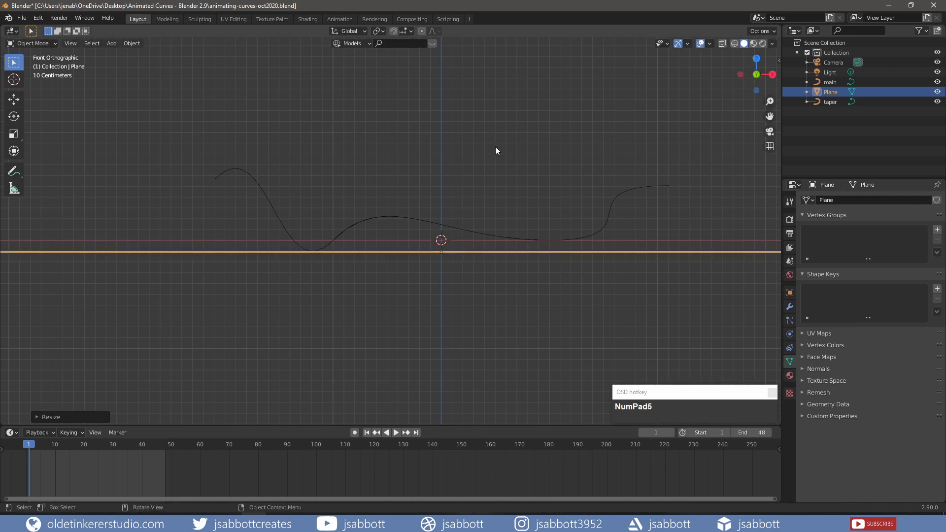
Extrude the plane's back edge about 27 m up along Z in edit mode to form a backdrop wall
{"action": "key", "text": "Tab"}
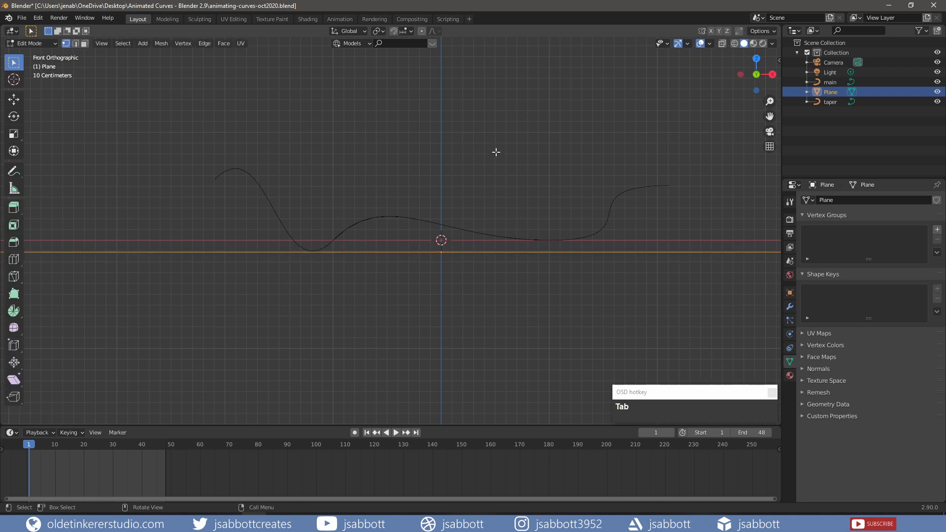
{"action": "scroll", "coordinate": [497, 155], "scroll_direction": "down", "scroll_amount": 3}
{"action": "scroll", "coordinate": [496, 155], "scroll_direction": "down", "scroll_amount": 2}
{"action": "key", "text": "KP_3"}
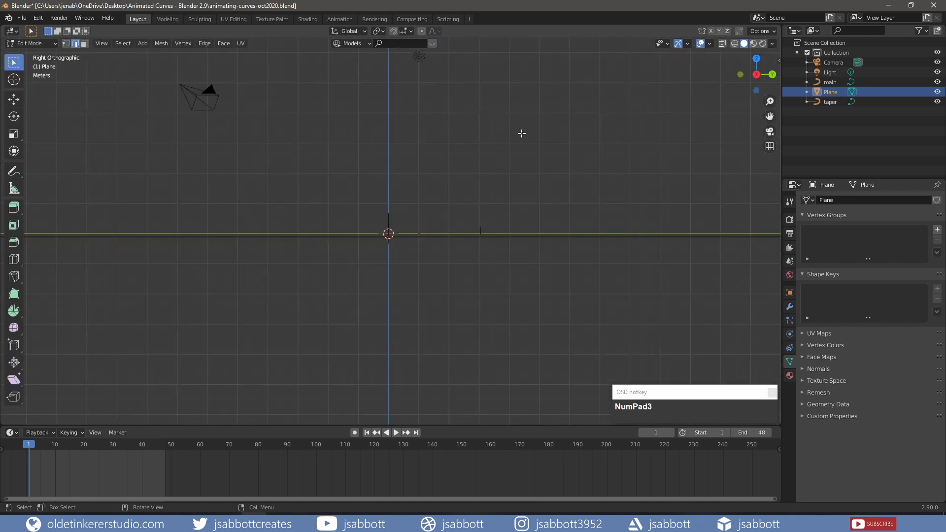
{"action": "scroll", "coordinate": [509, 155], "scroll_direction": "down", "scroll_amount": 2}
{"action": "scroll", "coordinate": [508, 155], "scroll_direction": "down", "scroll_amount": 4}
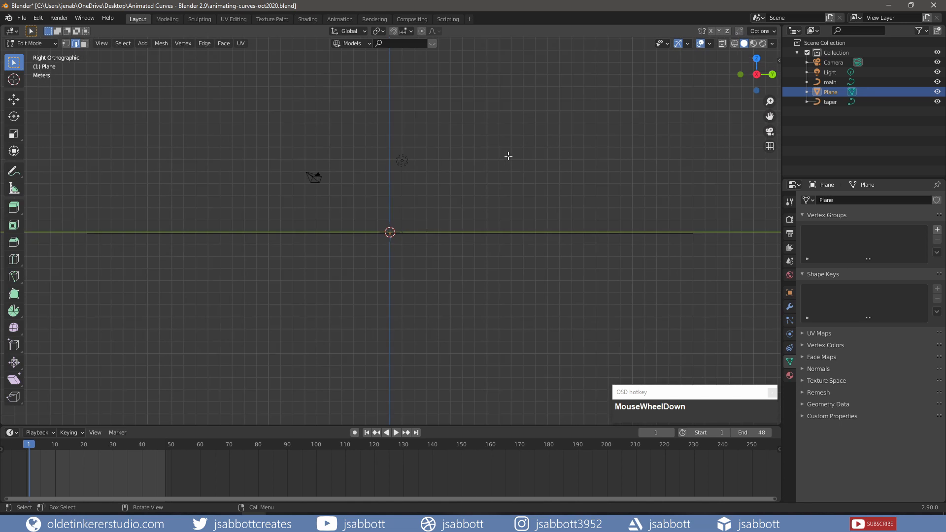
{"action": "scroll", "coordinate": [508, 155], "scroll_direction": "down", "scroll_amount": 1}
{"action": "middle_click_drag", "start_coordinate": [545, 139], "coordinate": [493, 181], "text": "shift"}
{"action": "key", "text": "e"}
{"action": "key", "text": "z"}
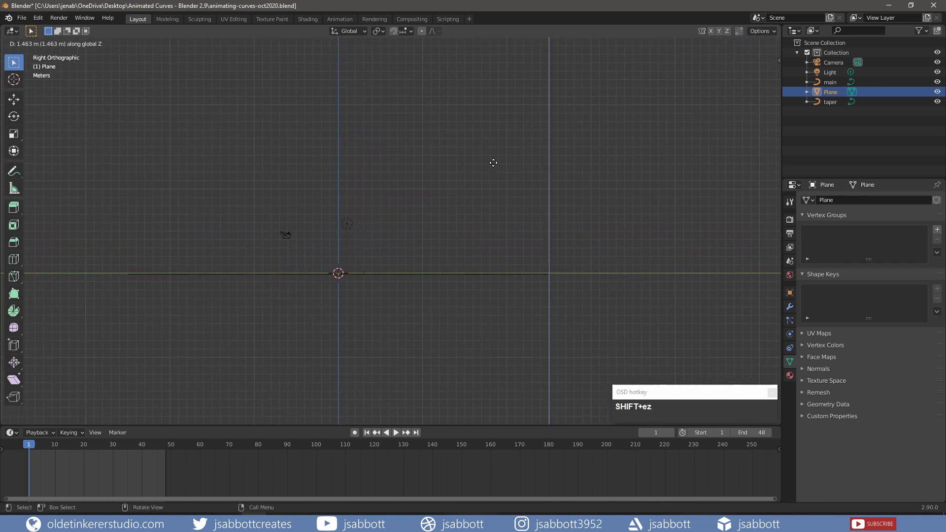
{"action": "left_click", "coordinate": [491, 340]}
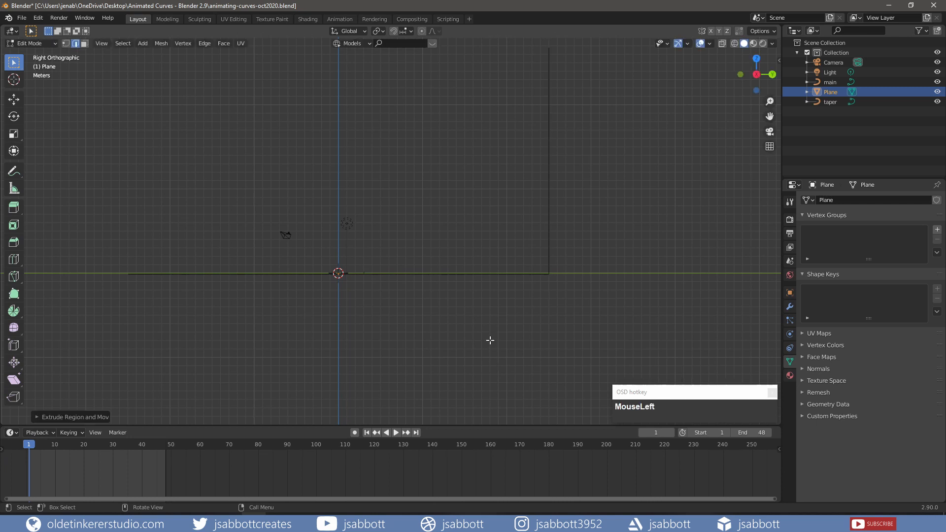
Bevel the edge between floor and wall into a rounded multi-segment curve and return to object mode
{"action": "middle_click_drag", "start_coordinate": [436, 335], "coordinate": [525, 260]}
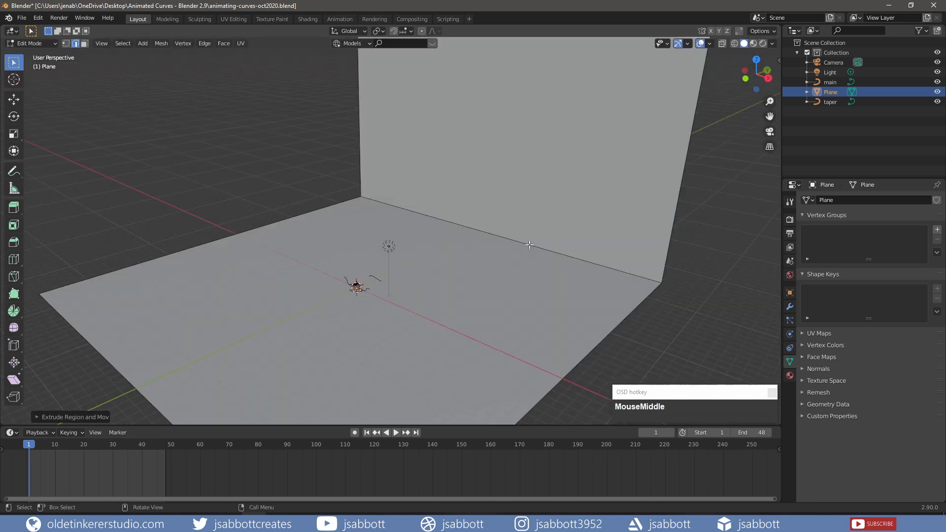
{"action": "left_click", "coordinate": [530, 245]}
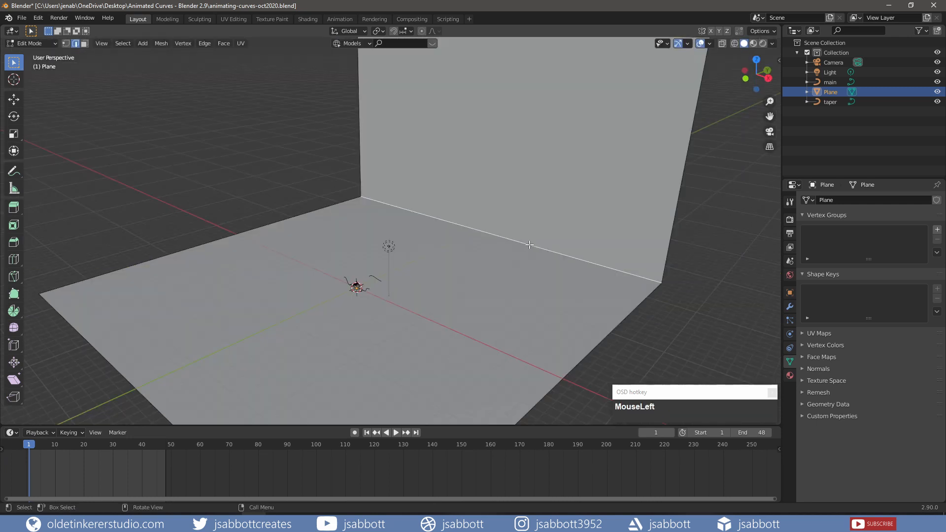
{"action": "key", "text": "ctrl+b"}
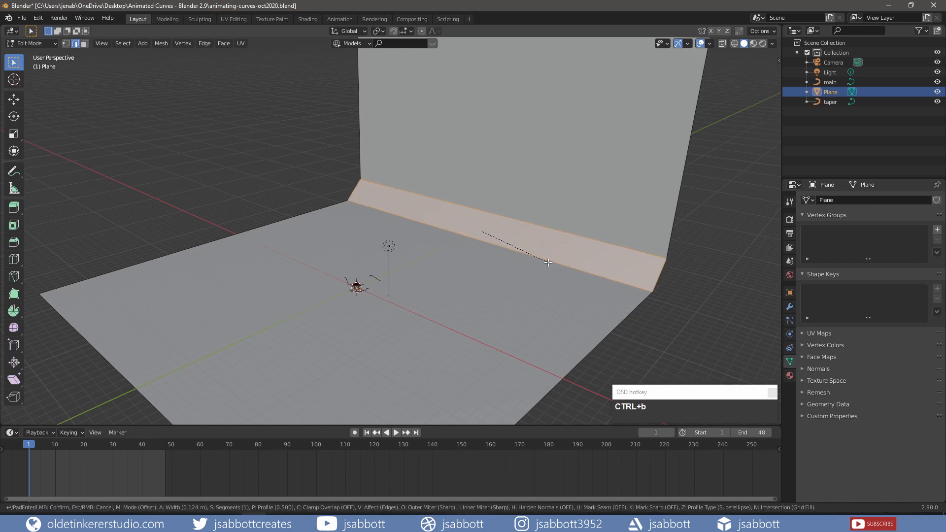
{"action": "scroll", "coordinate": [548, 262], "scroll_direction": "up", "scroll_amount": 5}
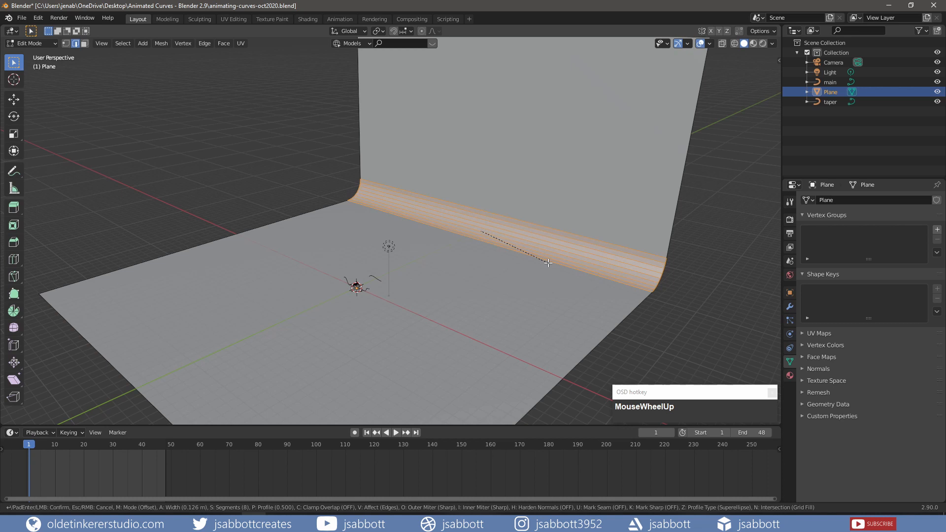
{"action": "scroll", "coordinate": [548, 262], "scroll_direction": "up", "scroll_amount": 2}
{"action": "left_click", "coordinate": [553, 268]}
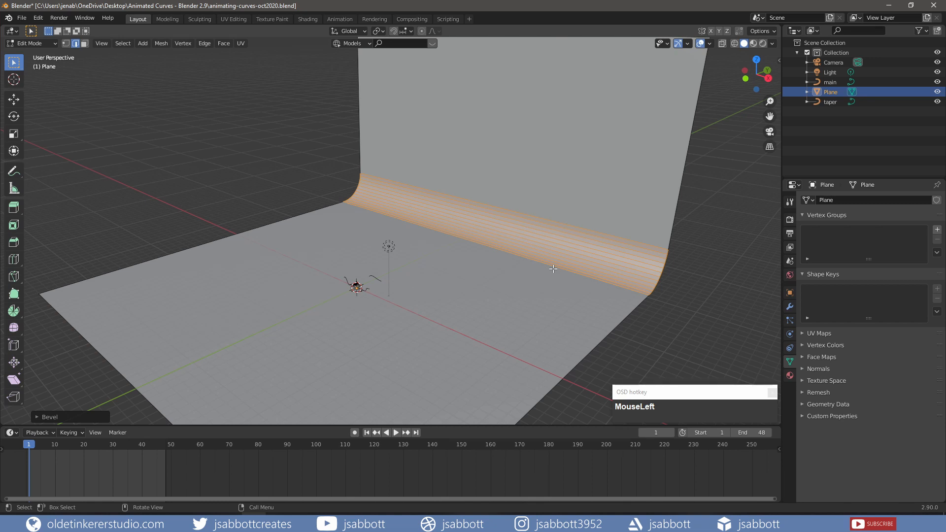
{"action": "key", "text": "Tab"}
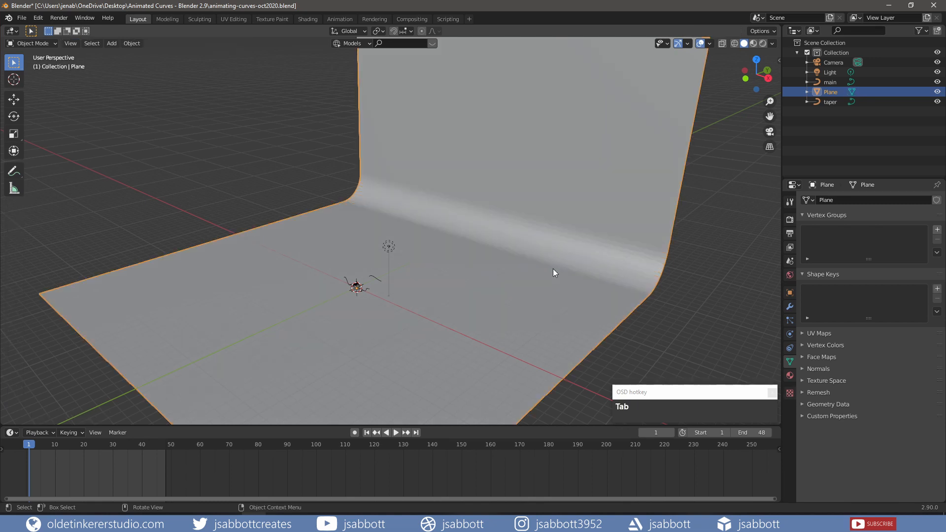
Apply the backdrop plane's scale and shade it smooth
{"action": "key", "text": "ctrl+a"}
{"action": "left_click", "coordinate": [553, 269]}
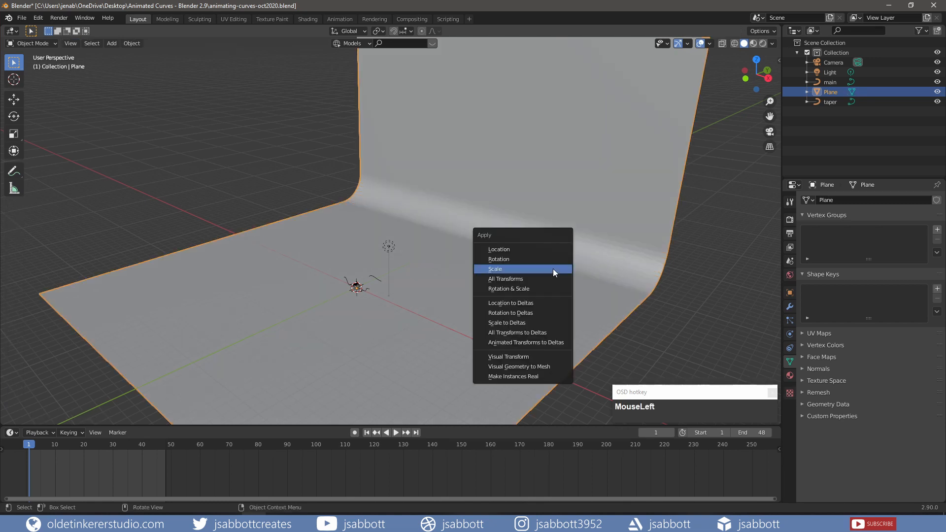
{"action": "right_click", "coordinate": [523, 299]}
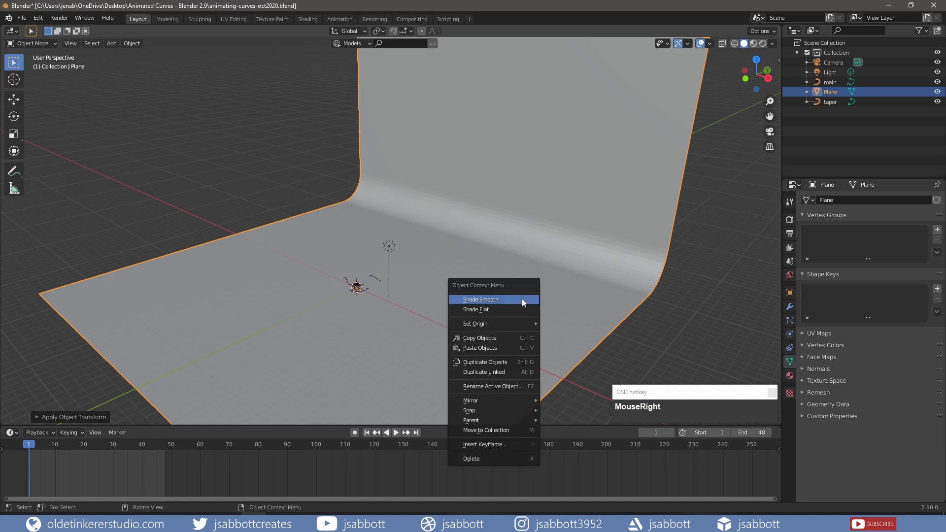
{"action": "left_click", "coordinate": [522, 298]}
Give the backdrop plane a new material with a black base color
{"action": "left_click", "coordinate": [789, 375]}
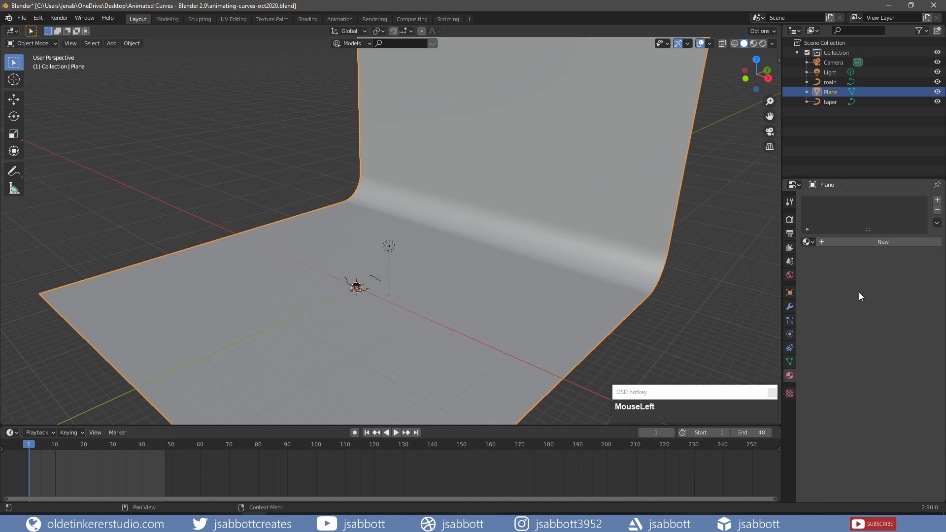
{"action": "left_click", "coordinate": [868, 242]}
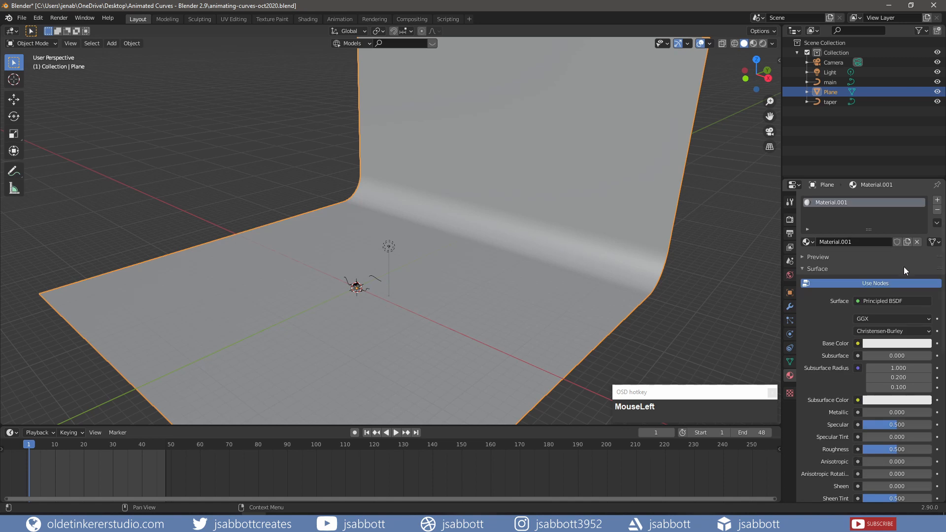
{"action": "left_click", "coordinate": [893, 344]}
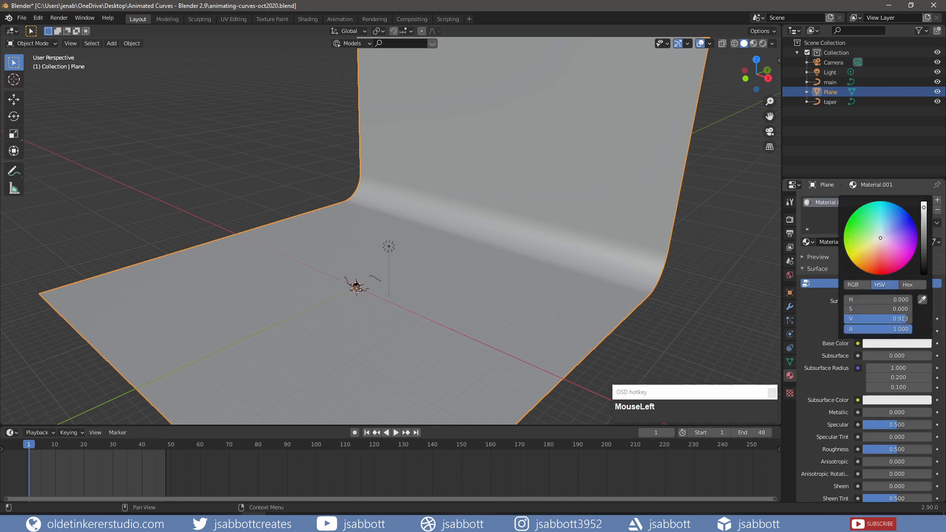
{"action": "left_click_drag", "start_coordinate": [924, 215], "coordinate": [924, 274]}
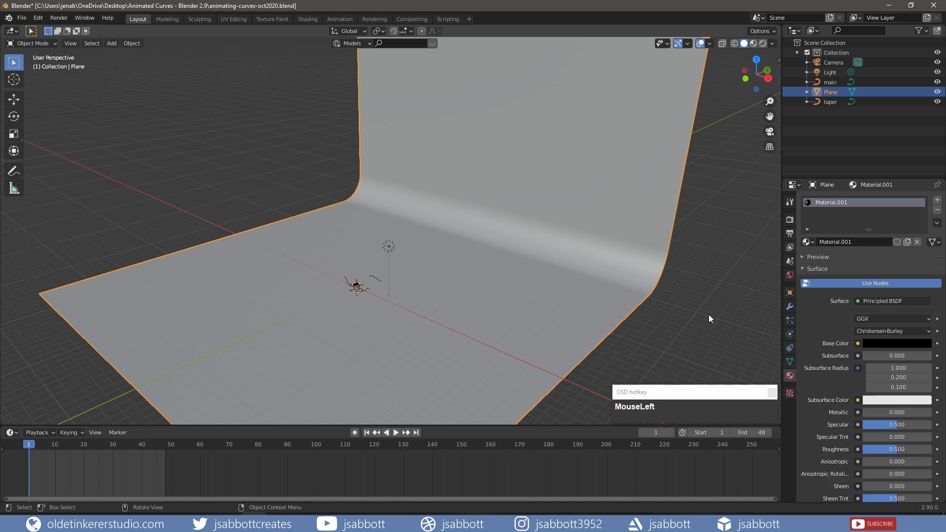
Lock the camera to the view and switch the viewport to material preview shading
{"action": "key", "text": "n"}
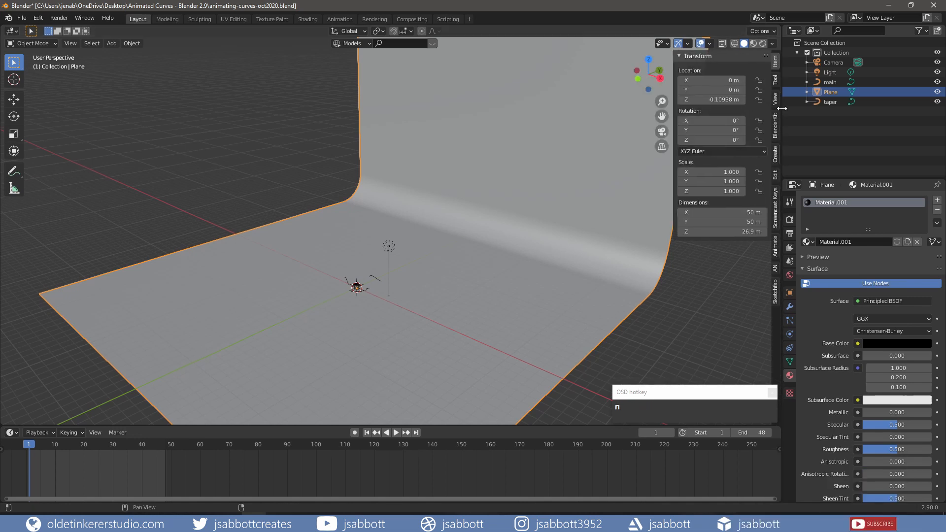
{"action": "left_click", "coordinate": [776, 99]}
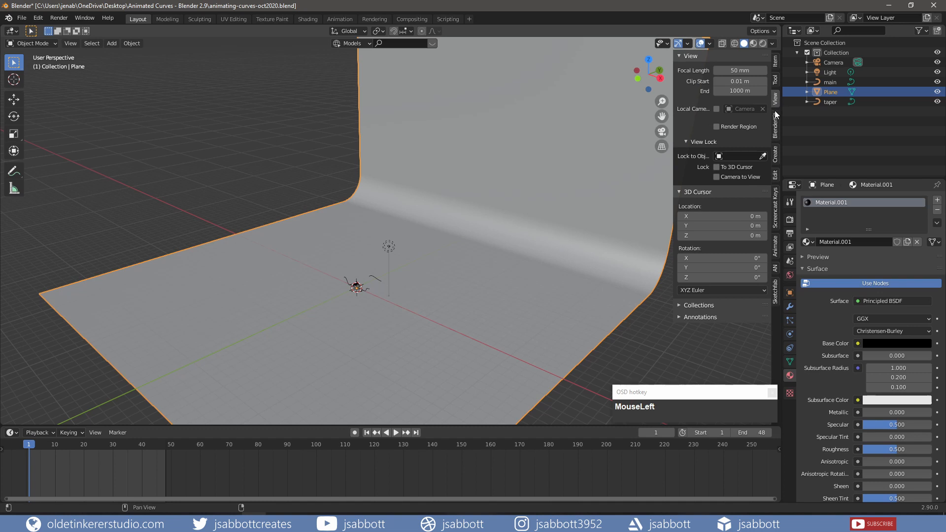
{"action": "left_click", "coordinate": [717, 177]}
{"action": "key", "text": "n"}
{"action": "left_click", "coordinate": [753, 43]}
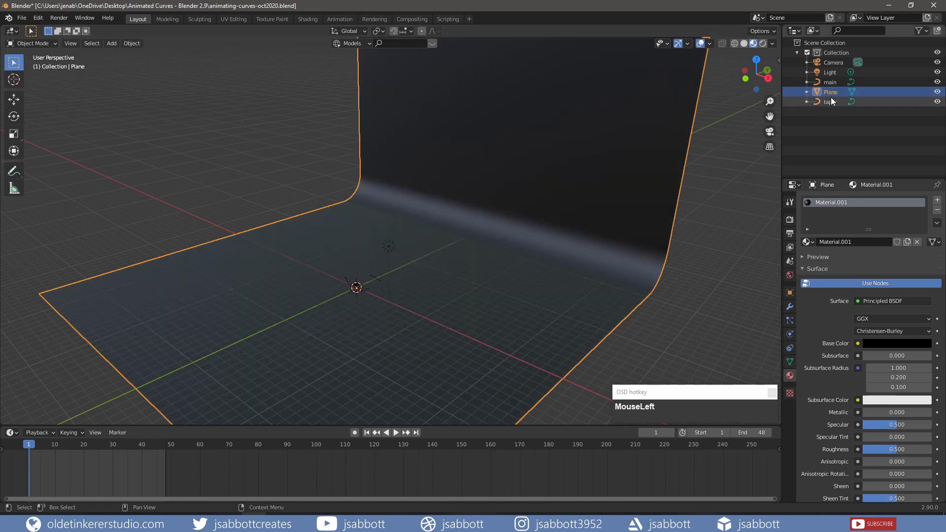
Exclude the taper curve from renders in its object visibility settings
{"action": "left_click", "coordinate": [831, 102]}
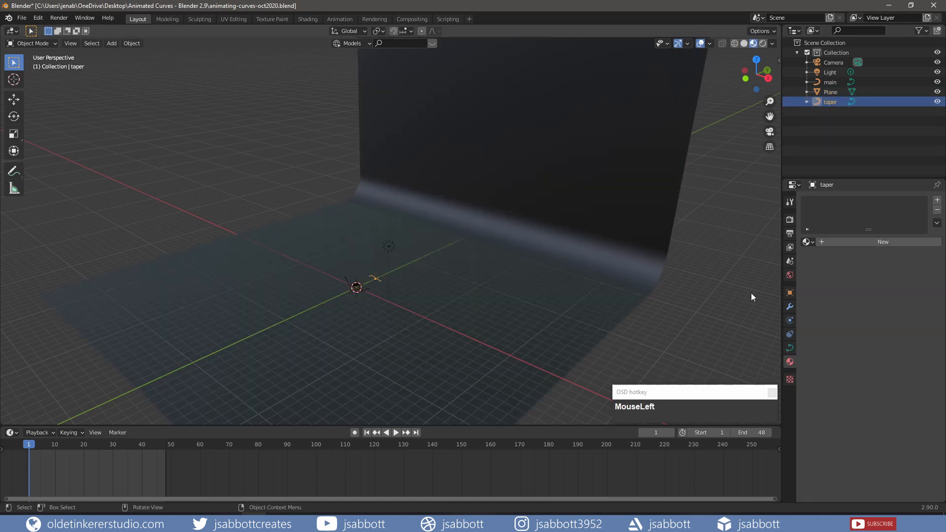
{"action": "left_click", "coordinate": [789, 293]}
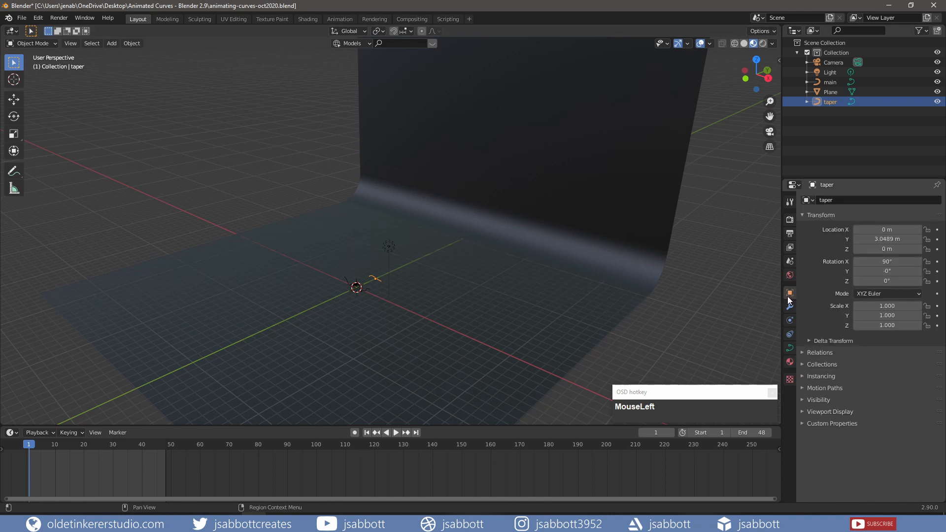
{"action": "left_click", "coordinate": [803, 399]}
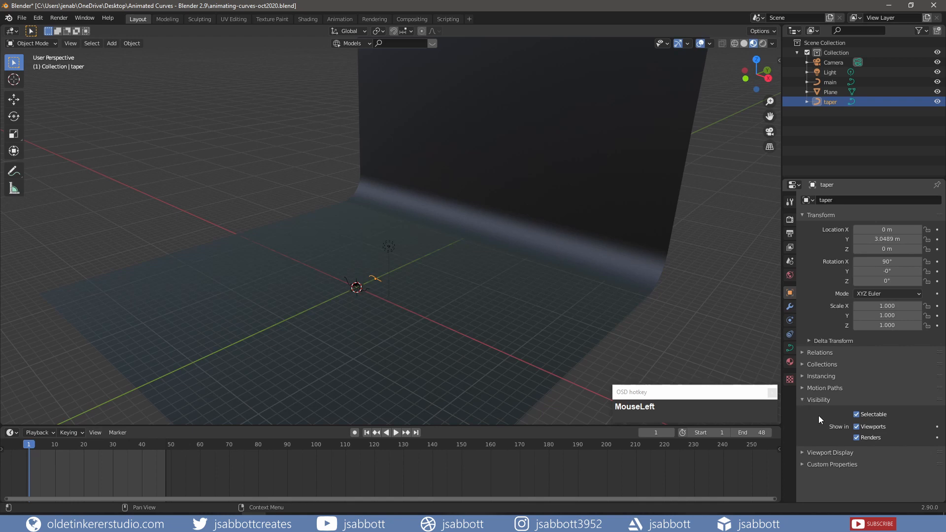
{"action": "left_click", "coordinate": [857, 438]}
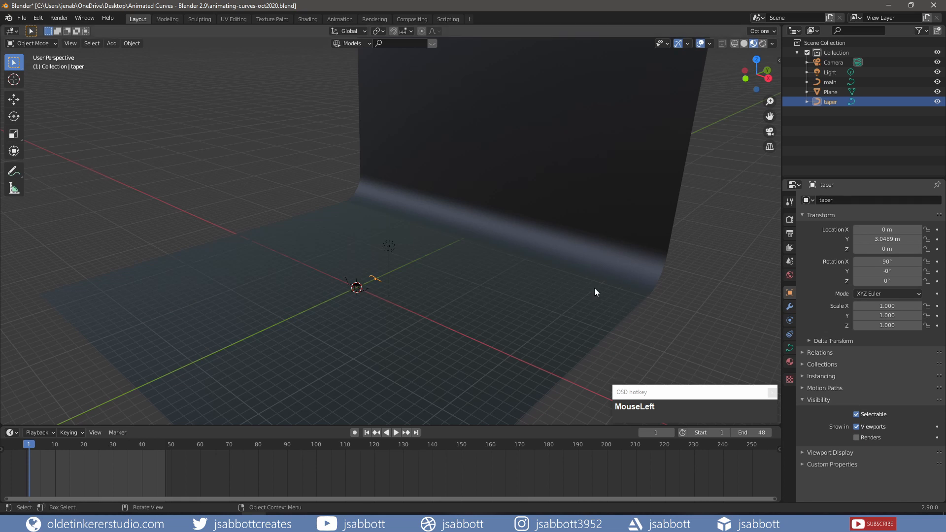
Look through the camera and reframe it lower and closer so the main curve fills the frame
{"action": "key", "text": "KP_0"}
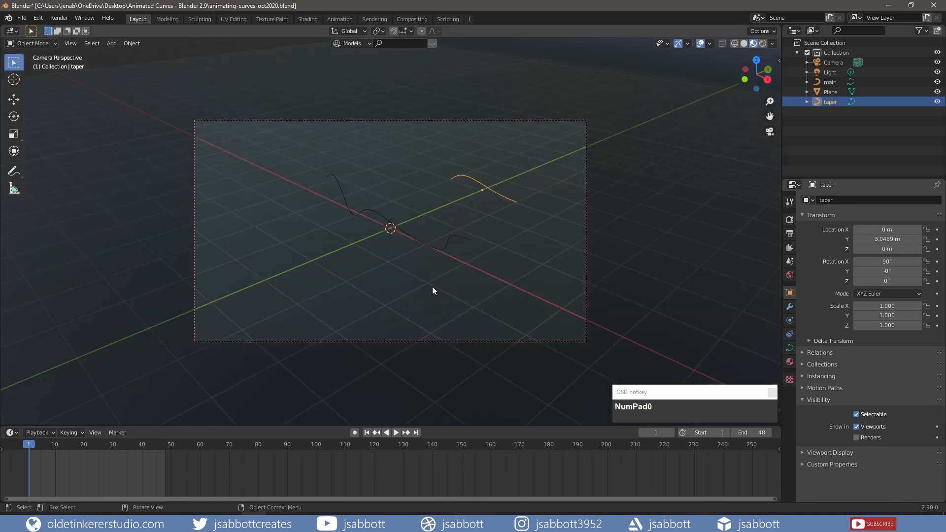
{"action": "middle_click_drag", "start_coordinate": [435, 304], "coordinate": [434, 254]}
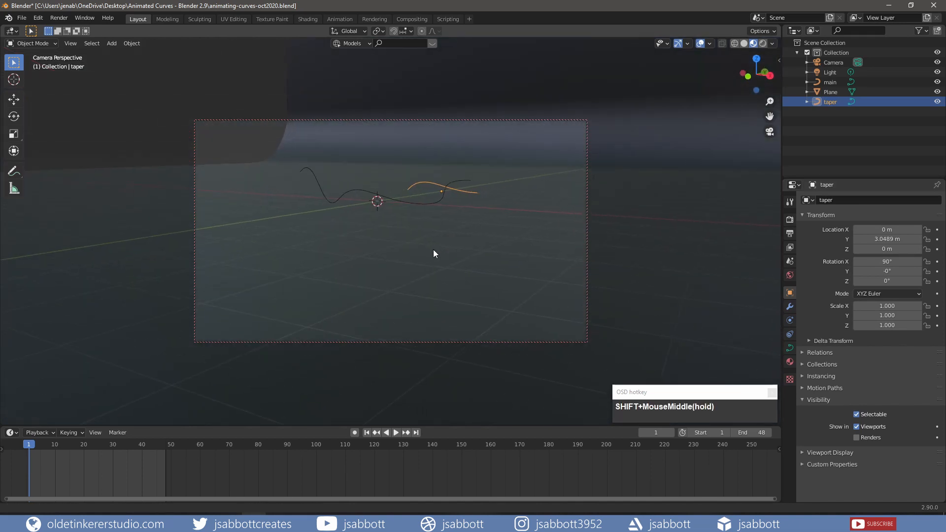
{"action": "scroll", "coordinate": [476, 258], "scroll_direction": "up", "scroll_amount": 3}
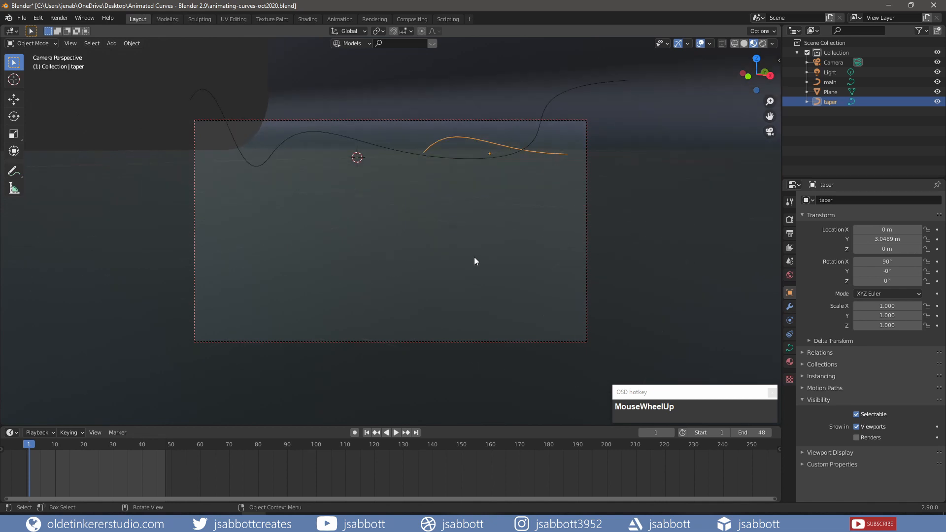
{"action": "middle_click_drag", "start_coordinate": [460, 237], "coordinate": [453, 312], "text": "shift"}
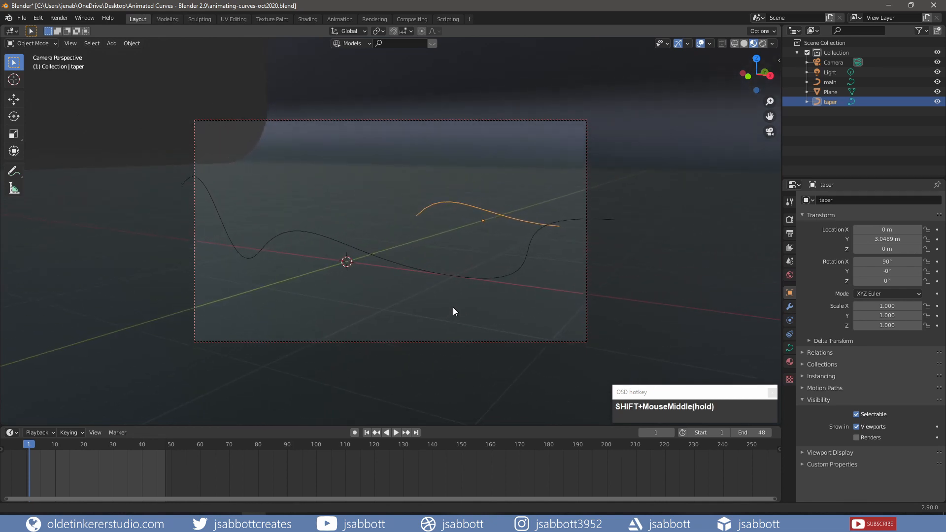
Widen the backdrop plane by a factor of about 1.37 along X and nudge the camera framing to suit
{"action": "left_click", "coordinate": [652, 279]}
{"action": "key", "text": "s"}
{"action": "key", "text": "x"}
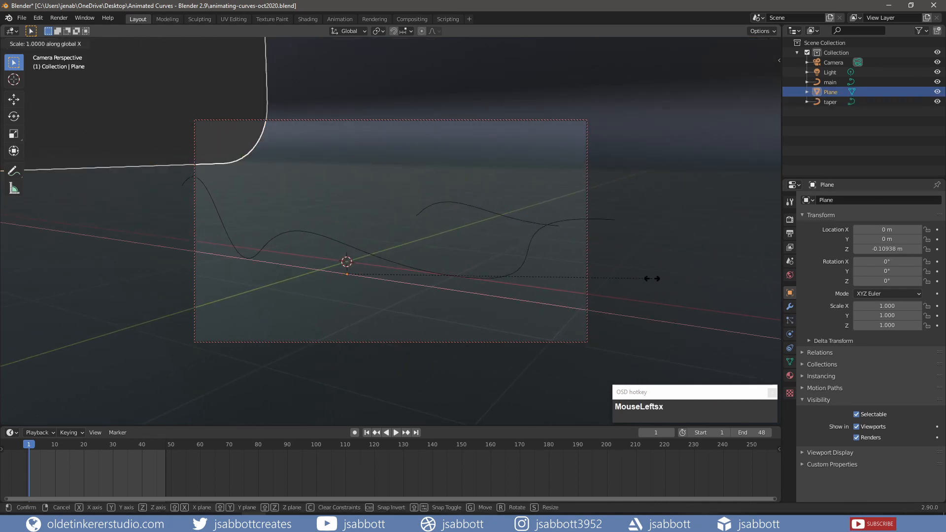
{"action": "left_click", "coordinate": [765, 297]}
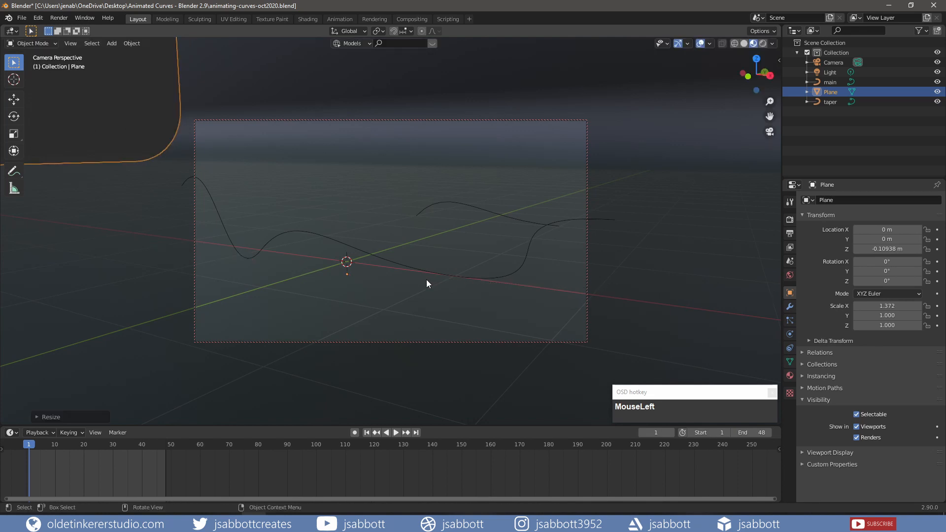
{"action": "middle_click_drag", "start_coordinate": [426, 280], "coordinate": [450, 284], "text": "shift"}
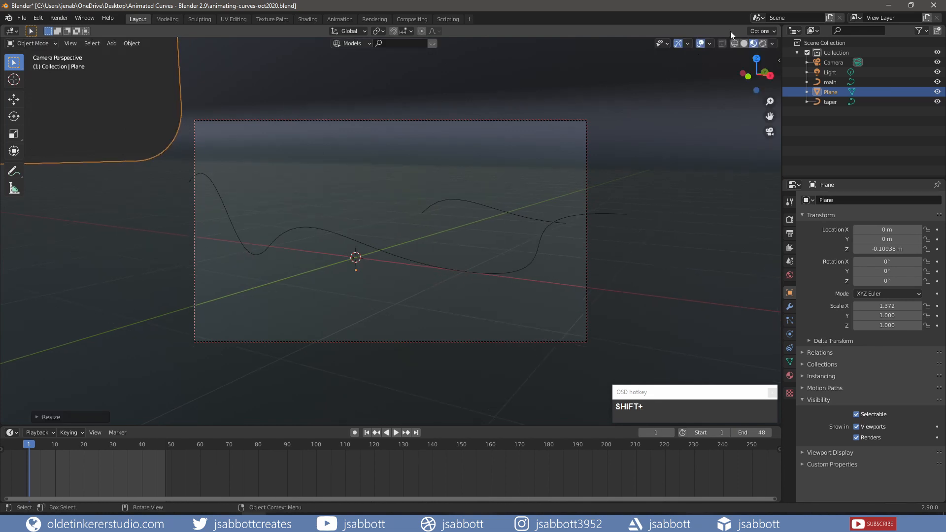
Switch the viewport to rendered shading and set the world background colour to pure black
{"action": "left_click", "coordinate": [764, 43]}
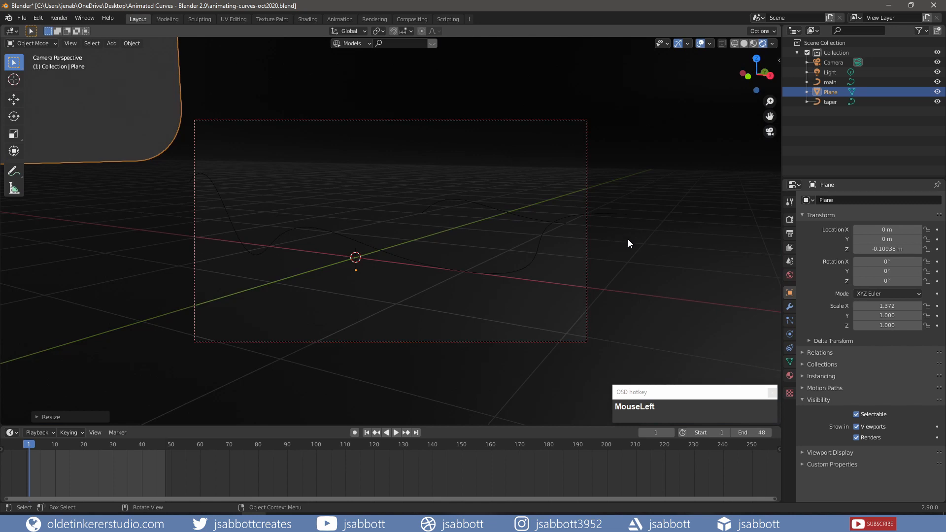
{"action": "left_click", "coordinate": [790, 275]}
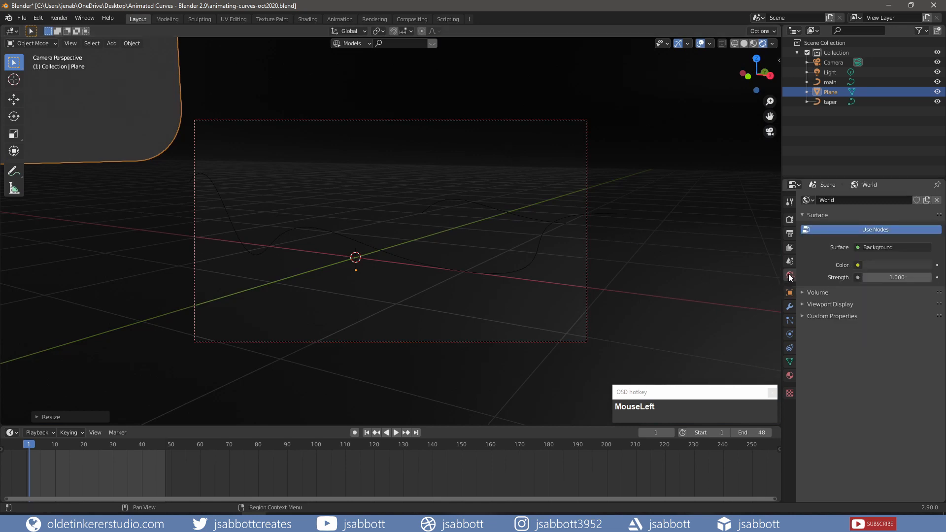
{"action": "left_click", "coordinate": [880, 264]}
{"action": "left_click_drag", "start_coordinate": [924, 182], "coordinate": [923, 196]}
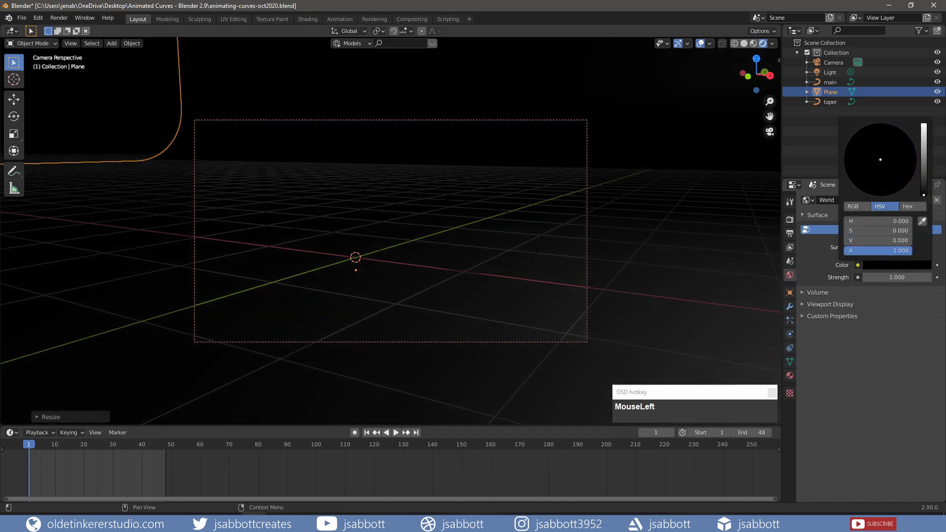
Change the existing scene light to an Area light
{"action": "left_click", "coordinate": [832, 72]}
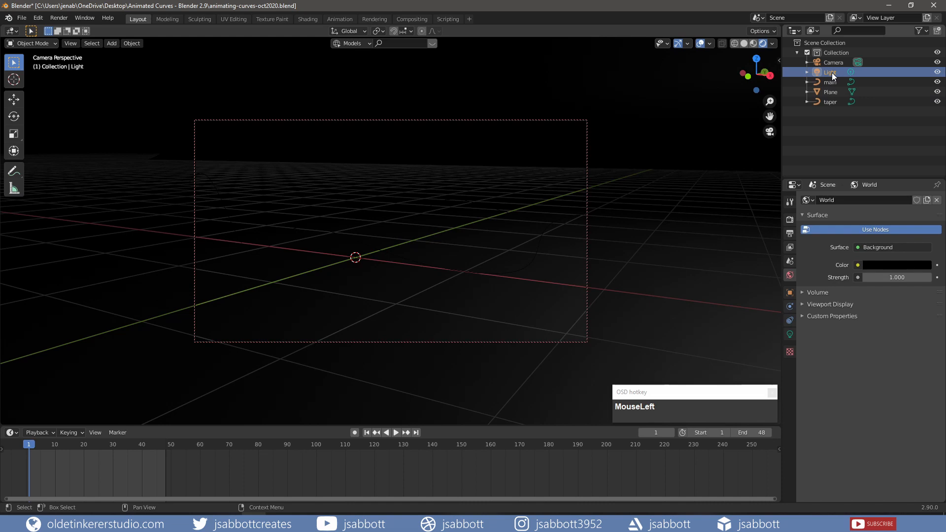
{"action": "left_click", "coordinate": [790, 335]}
{"action": "left_click", "coordinate": [923, 242]}
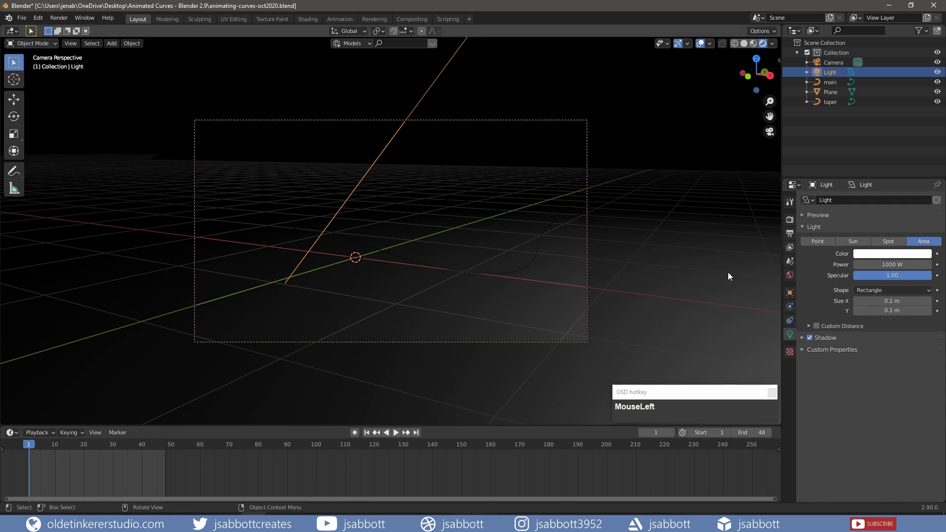
From the top view, rotate the area light by about 4° and move it along Y towards the camera side of the curve
{"action": "key", "text": "KP_7"}
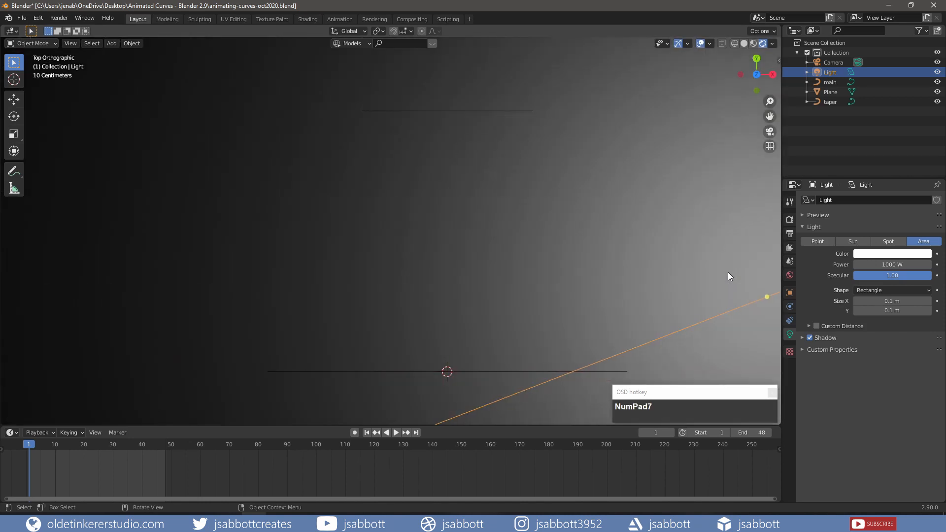
{"action": "scroll", "coordinate": [624, 247], "scroll_direction": "down", "scroll_amount": 1}
{"action": "scroll", "coordinate": [620, 246], "scroll_direction": "down", "scroll_amount": 1}
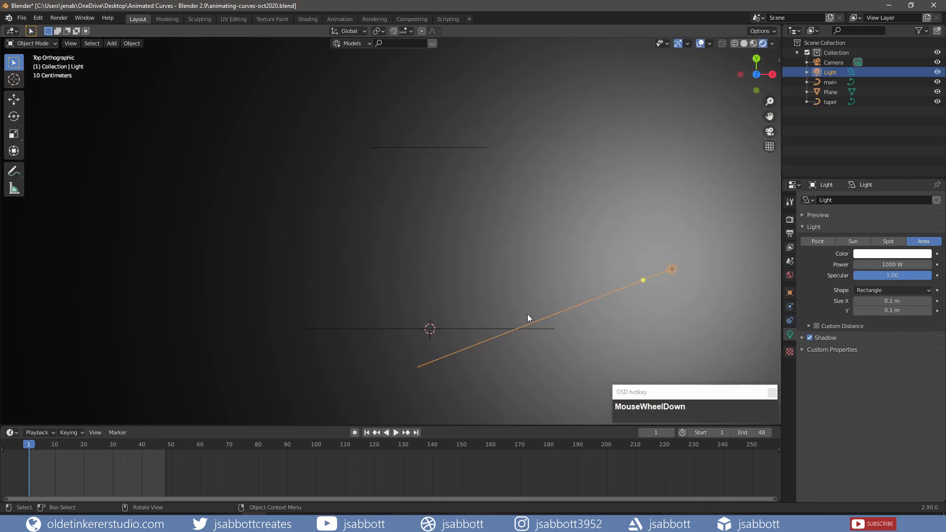
{"action": "key", "text": "r"}
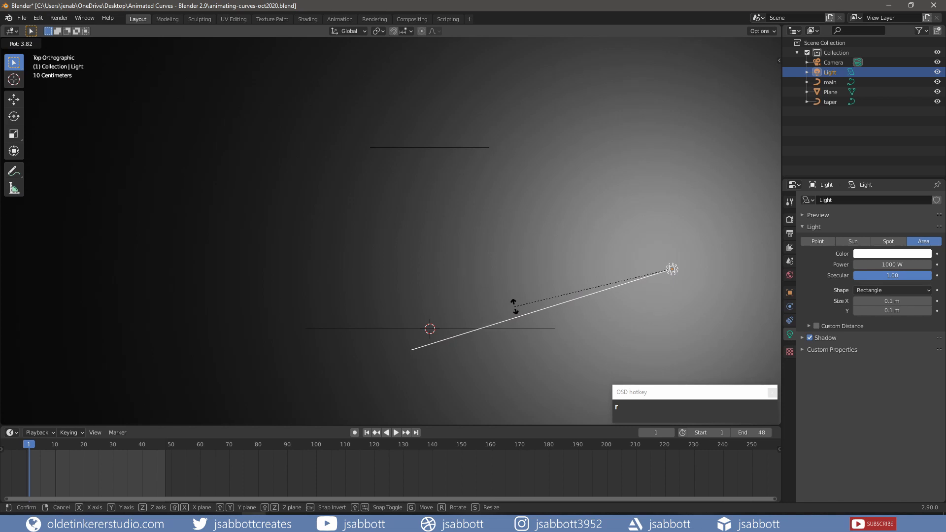
{"action": "left_click", "coordinate": [515, 306]}
{"action": "key", "text": "g"}
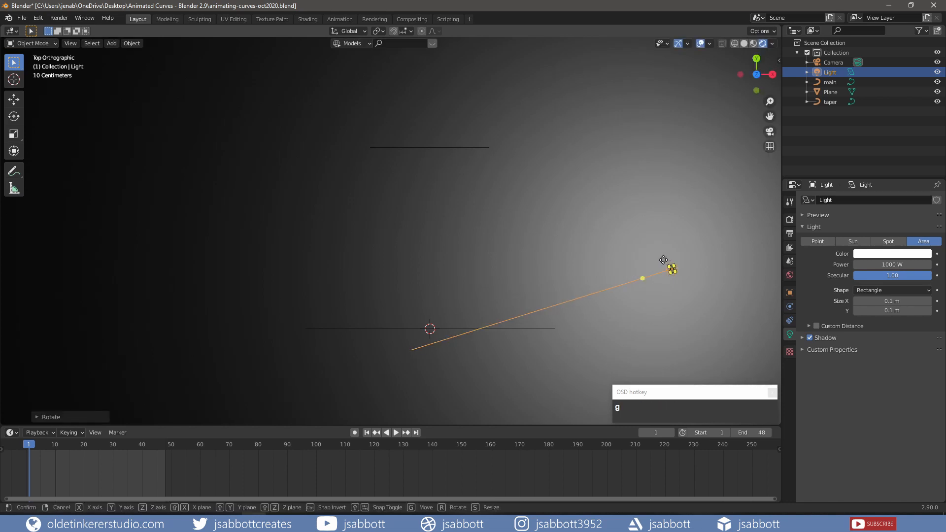
{"action": "key", "text": "y"}
{"action": "left_click", "coordinate": [562, 355]}
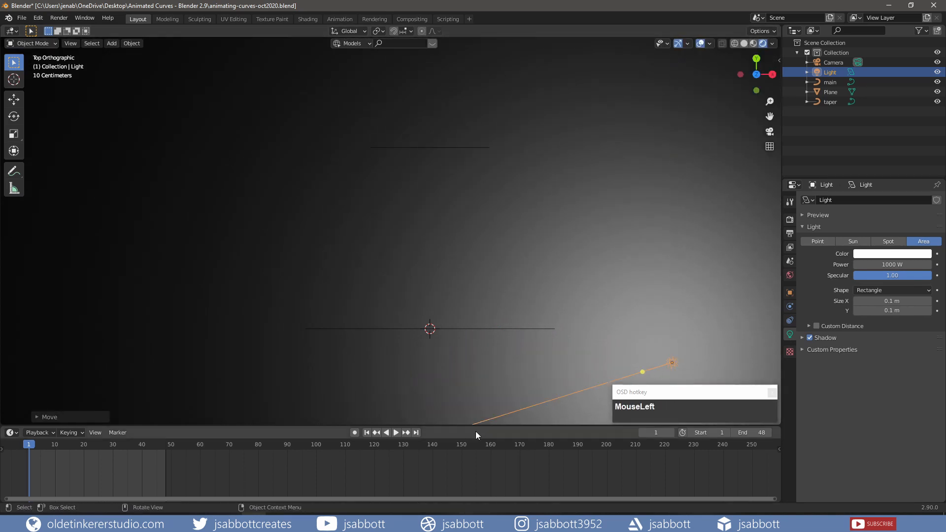
Swing the area light towards the main curve, shift it further along negative Y, and rotate it about 12.6° more
{"action": "key", "text": "r"}
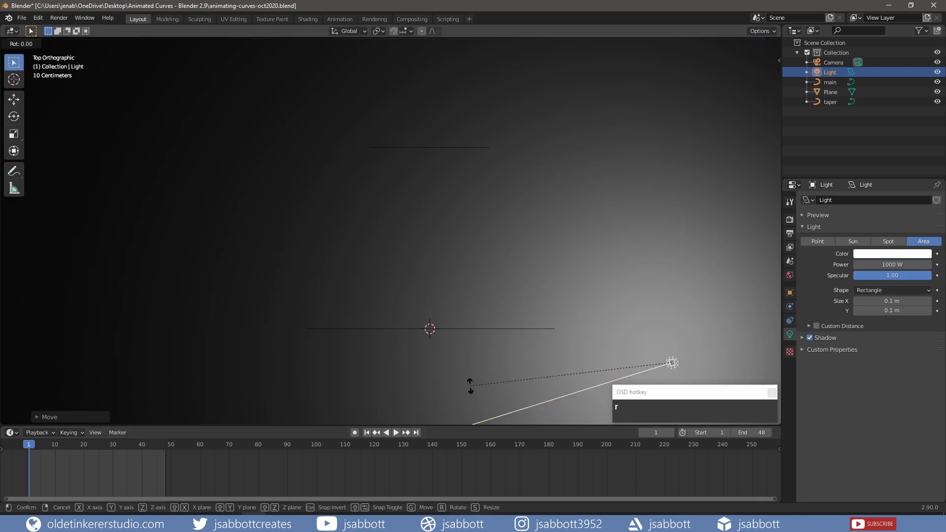
{"action": "left_click", "coordinate": [488, 290]}
{"action": "key", "text": "g"}
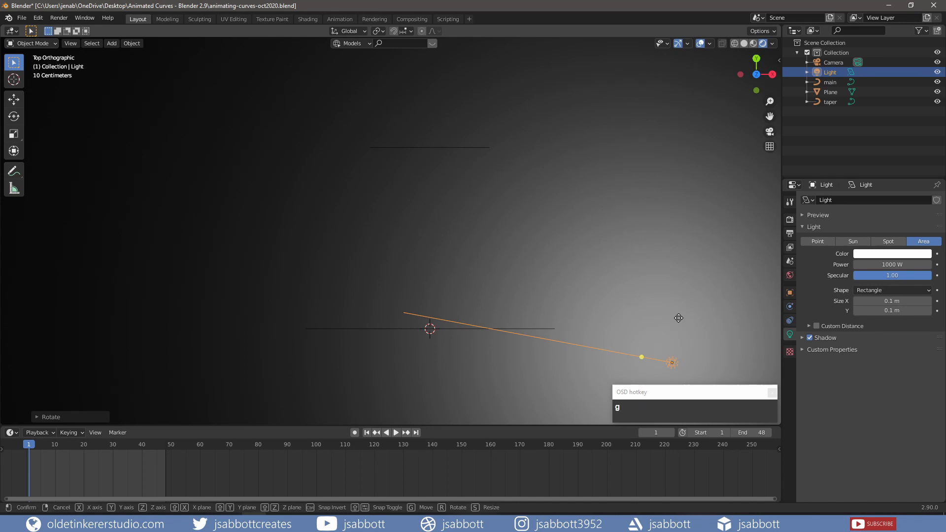
{"action": "key", "text": "y"}
{"action": "left_click", "coordinate": [667, 365]}
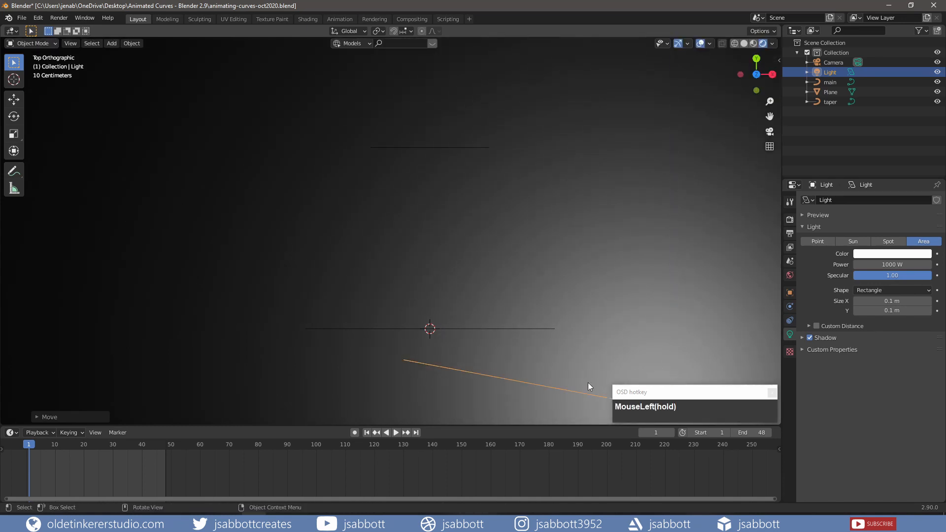
{"action": "key", "text": "t"}
{"action": "key", "text": "t"}
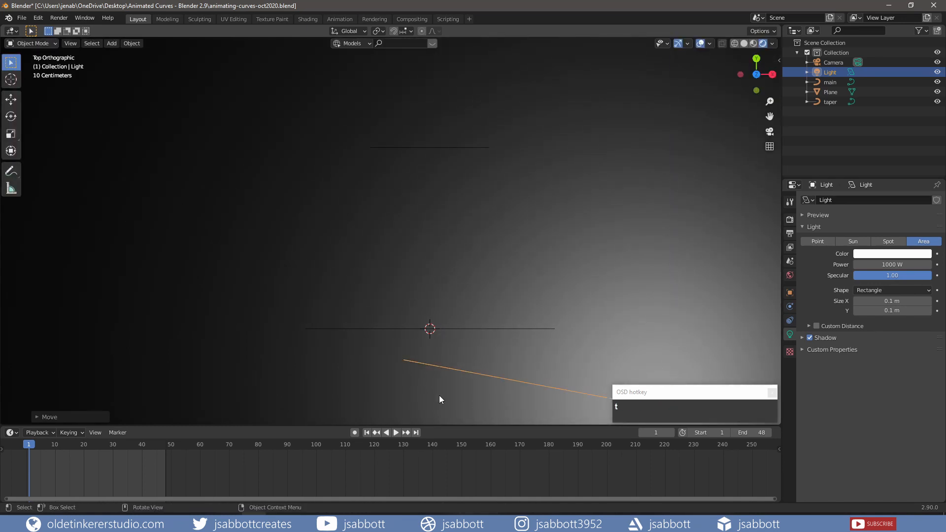
{"action": "key", "text": "r"}
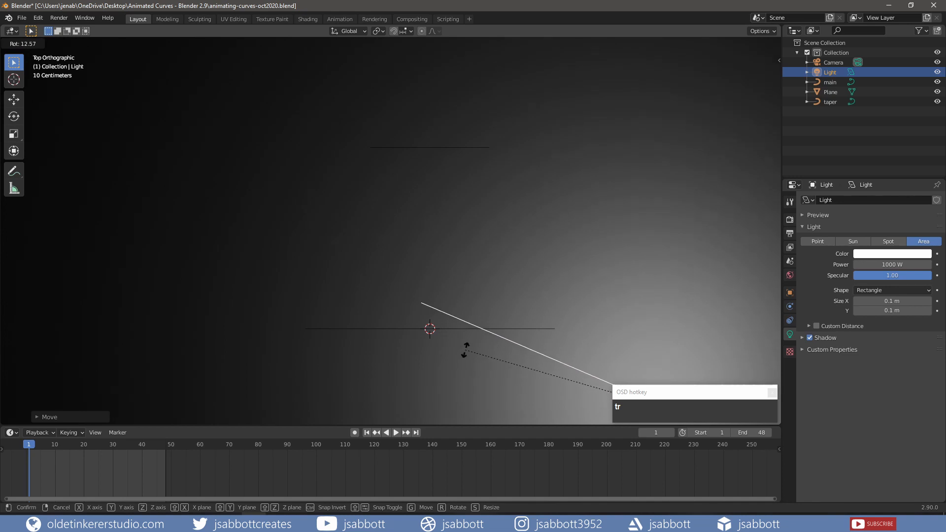
{"action": "left_click", "coordinate": [466, 348]}
Set the area light's colour to orange with hex value C97A45
{"action": "middle_click_drag", "start_coordinate": [613, 282], "coordinate": [584, 204], "text": "shift"}
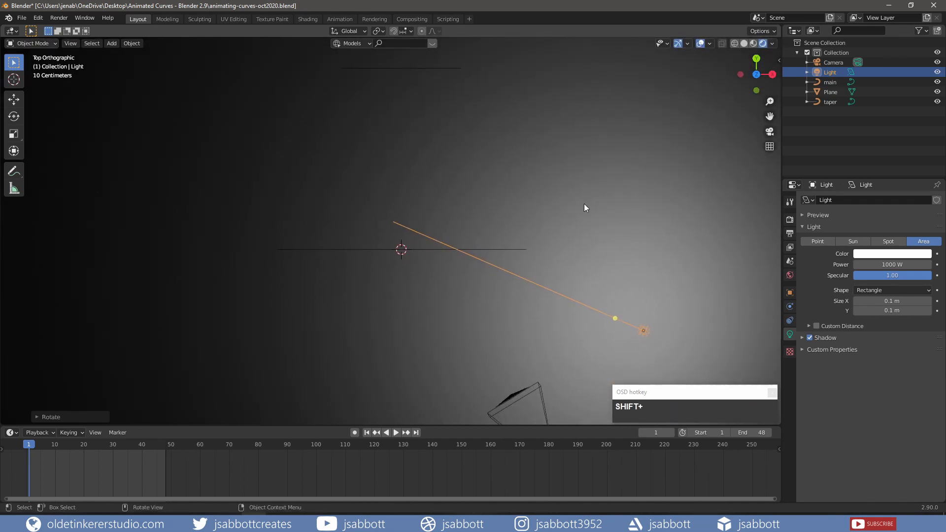
{"action": "left_click", "coordinate": [884, 255]}
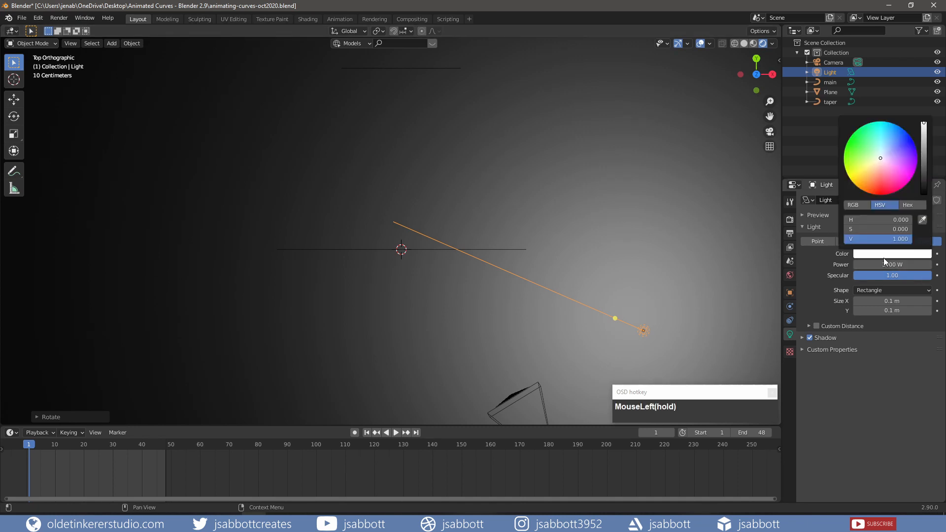
{"action": "left_click", "coordinate": [904, 205]}
{"action": "left_click", "coordinate": [886, 219]}
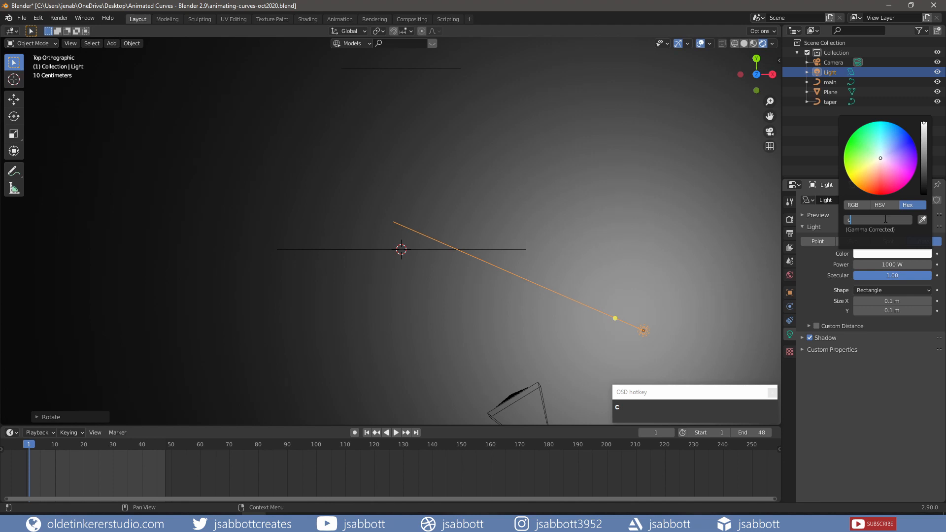
{"action": "type", "text": "97a45"}
{"action": "key", "text": "Return"}
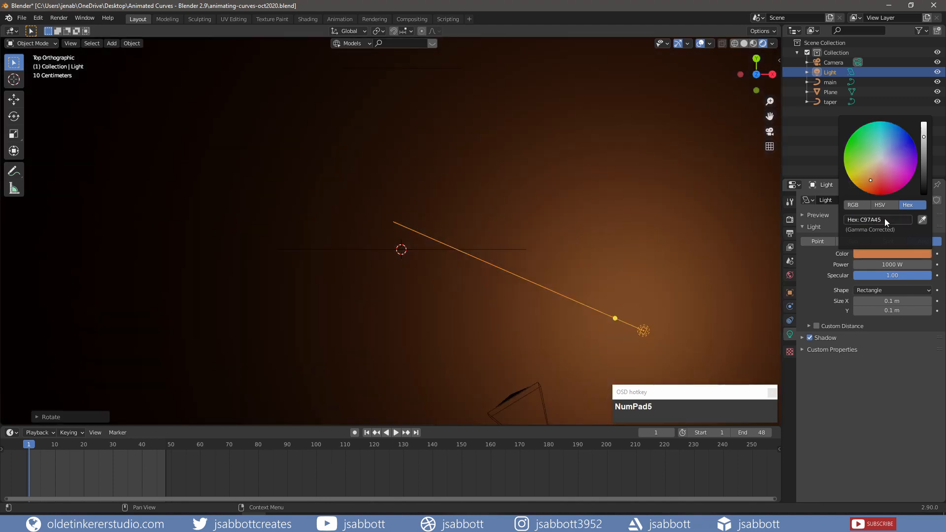
Duplicate the orange area light and move the copy along negative X to the other side of the curve
{"action": "key", "text": "shift+d"}
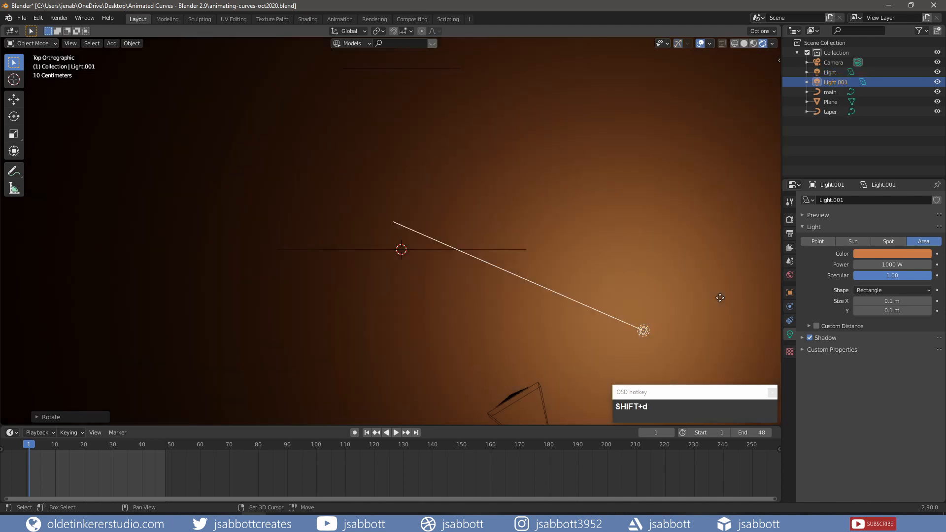
{"action": "right_click", "coordinate": [720, 298]}
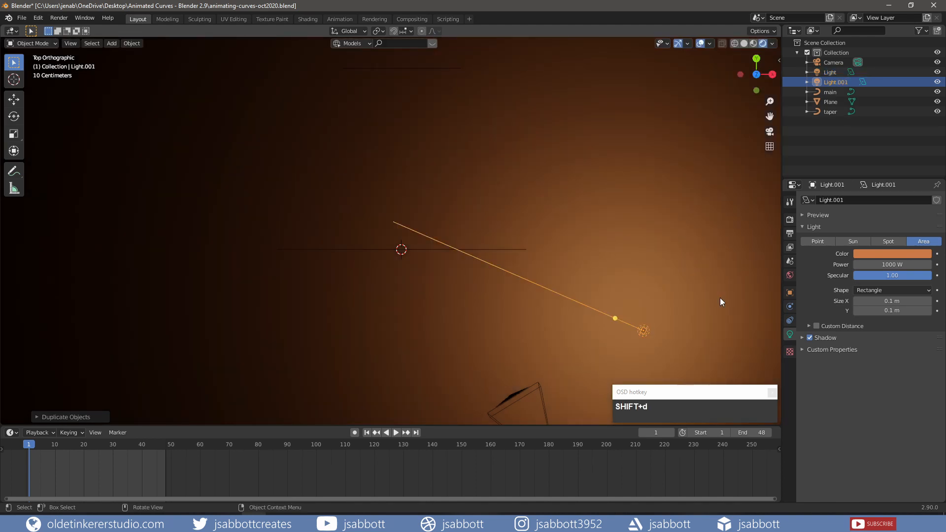
{"action": "key", "text": "g"}
{"action": "key", "text": "x"}
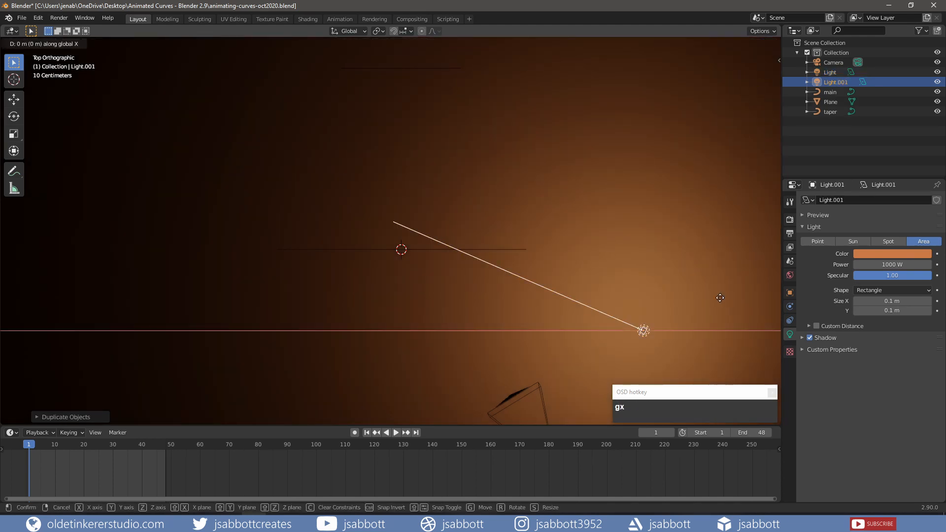
{"action": "left_click", "coordinate": [353, 302]}
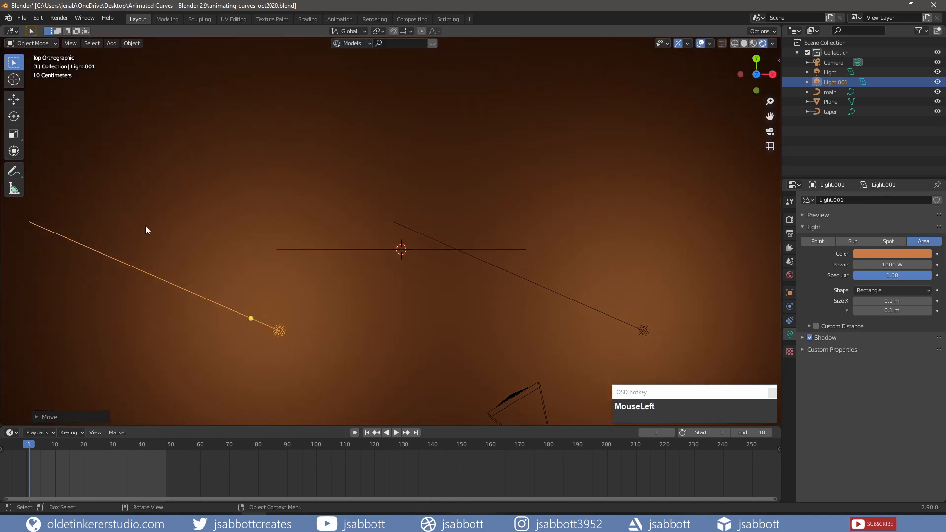
Rotate the duplicate light about 122° towards the curve, move it about 1.7 m along negative X, and fine-tune its aim
{"action": "key", "text": "r"}
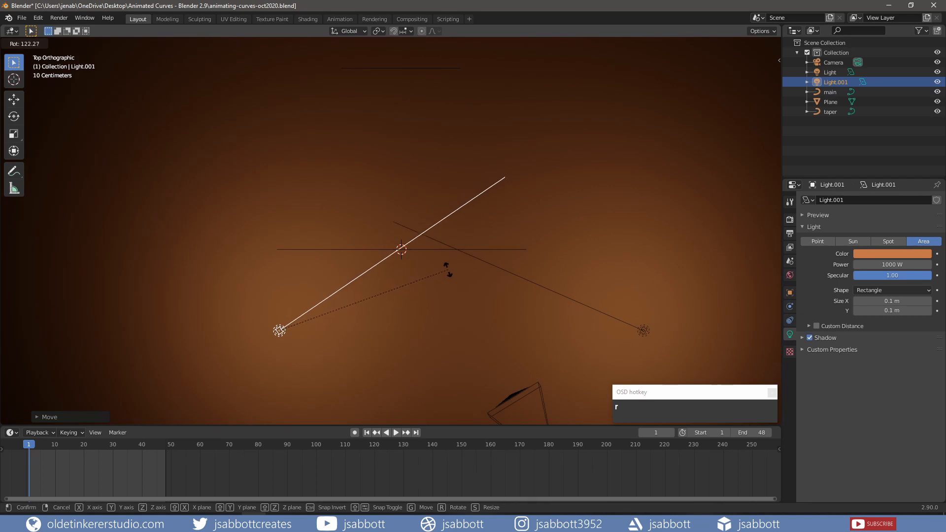
{"action": "left_click", "coordinate": [449, 273]}
{"action": "key", "text": "g"}
{"action": "key", "text": "x"}
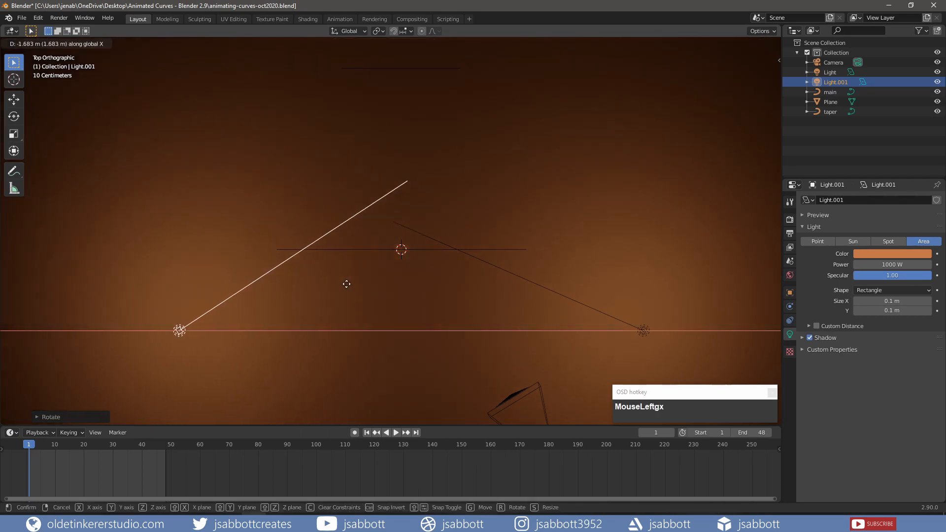
{"action": "left_click", "coordinate": [342, 285]}
{"action": "key", "text": "r"}
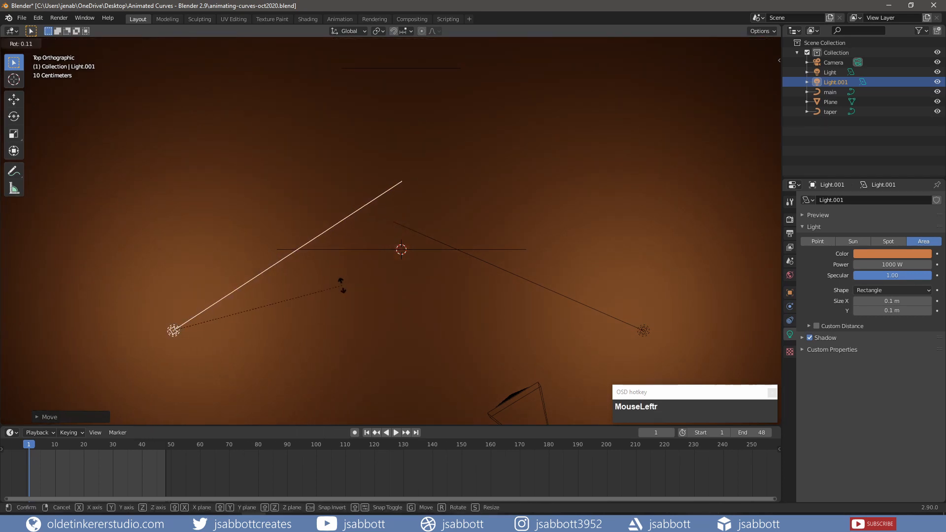
{"action": "left_click", "coordinate": [352, 299]}
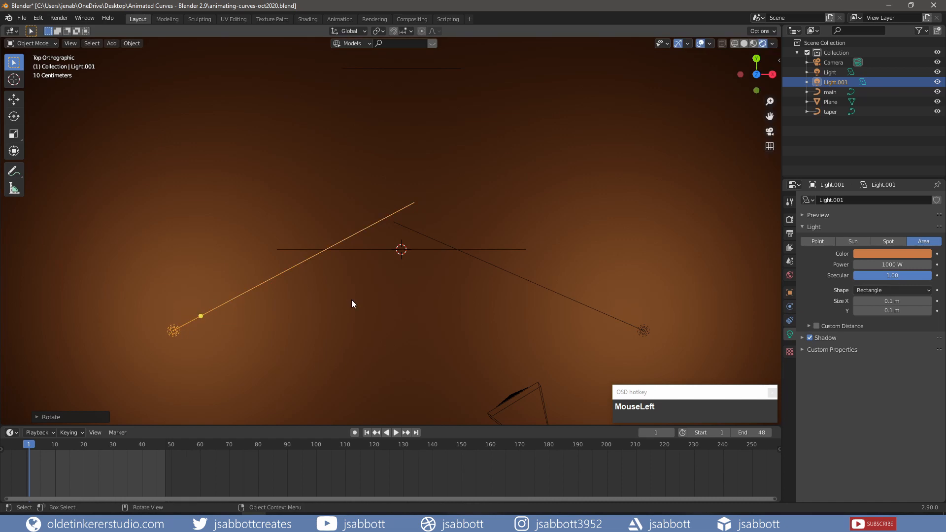
Set the duplicate light's colour to teal with hex value 11777D
{"action": "left_click", "coordinate": [893, 253]}
{"action": "left_click", "coordinate": [888, 220]}
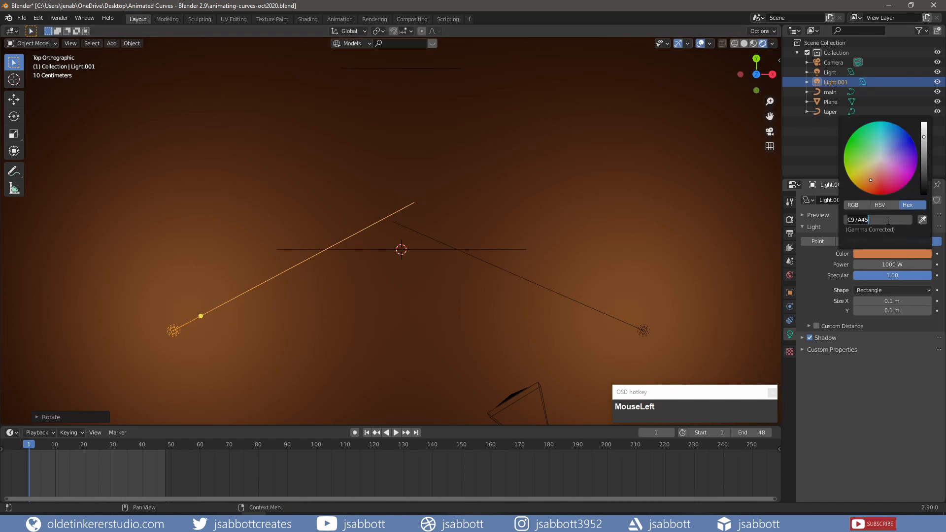
{"action": "type", "text": "11777d"}
{"action": "key", "text": "Return"}
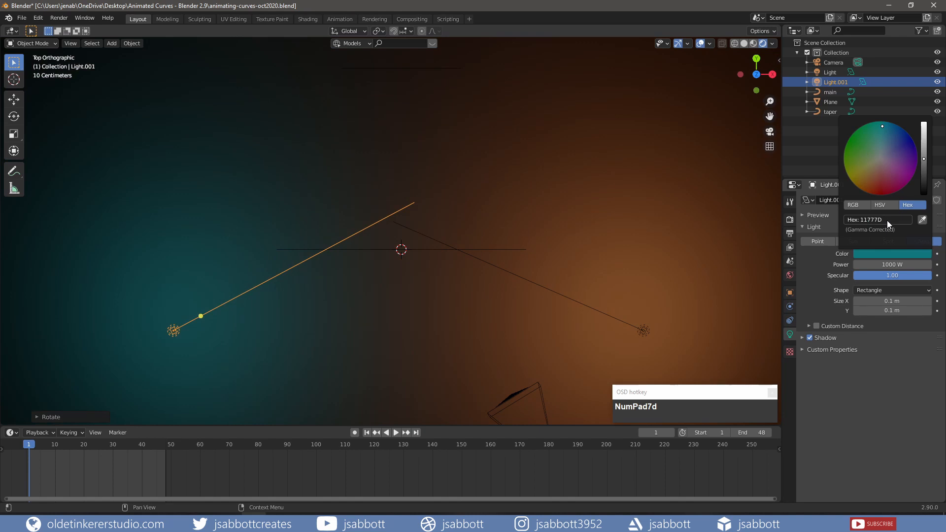
Look through the camera and play the curve growth animation to preview it under the two coloured lights
{"action": "left_click", "coordinate": [769, 131]}
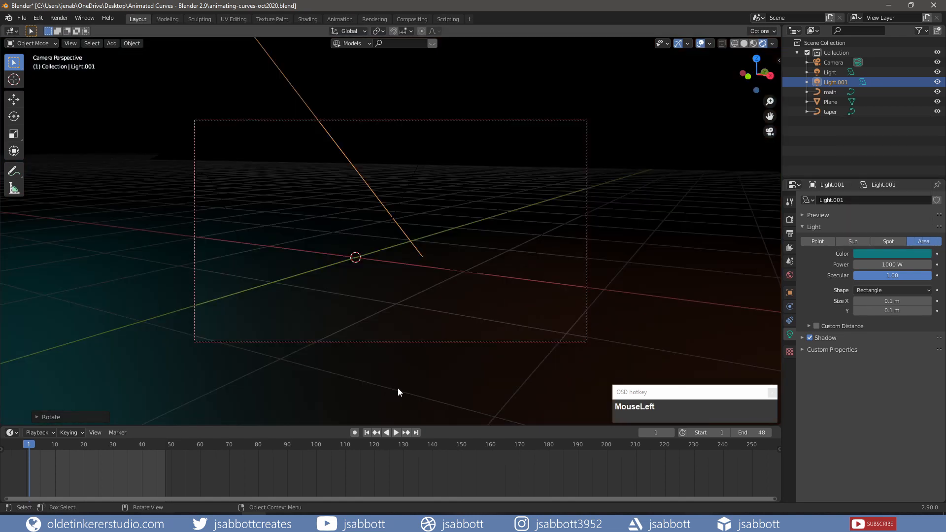
{"action": "left_click", "coordinate": [394, 433]}
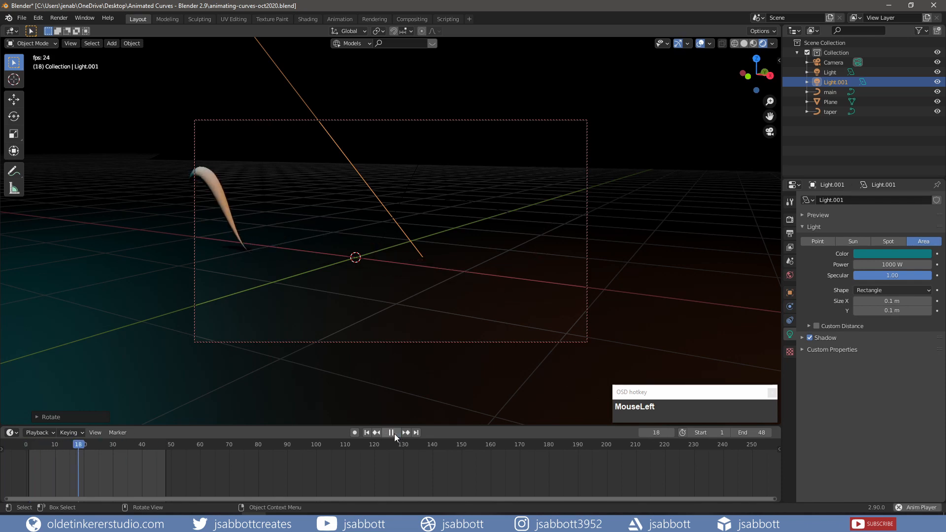
{"action": "key", "text": "Escape"}
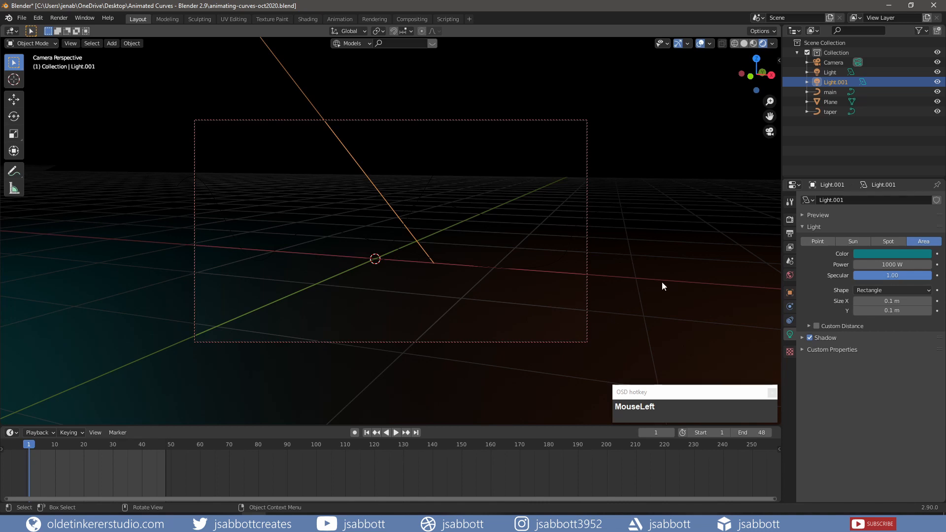
Display the output settings and render the full 48-frame animation
{"action": "left_click", "coordinate": [790, 234]}
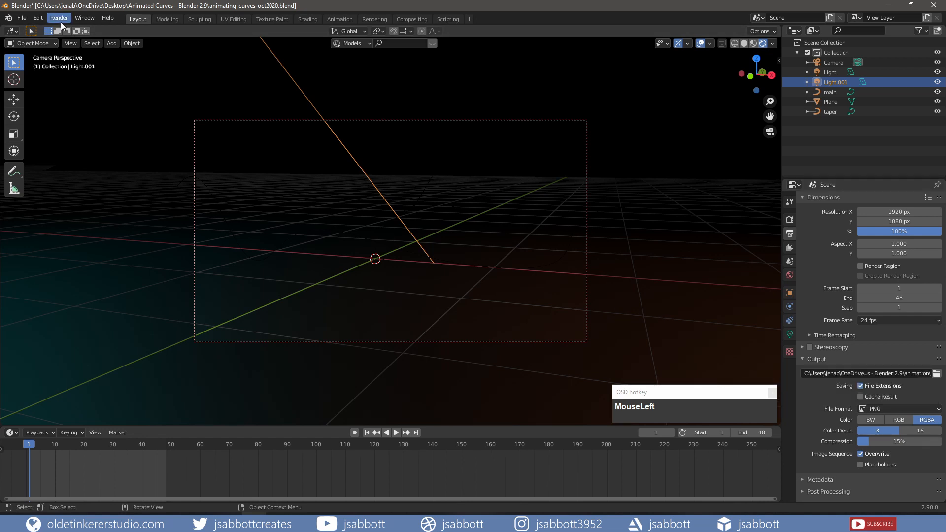
{"action": "left_click", "coordinate": [59, 19]}
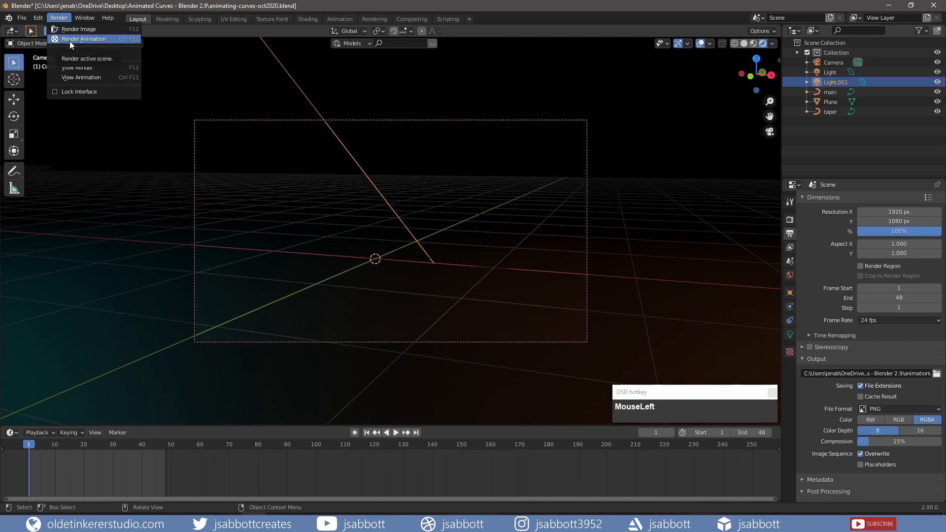
{"action": "left_click", "coordinate": [70, 40]}
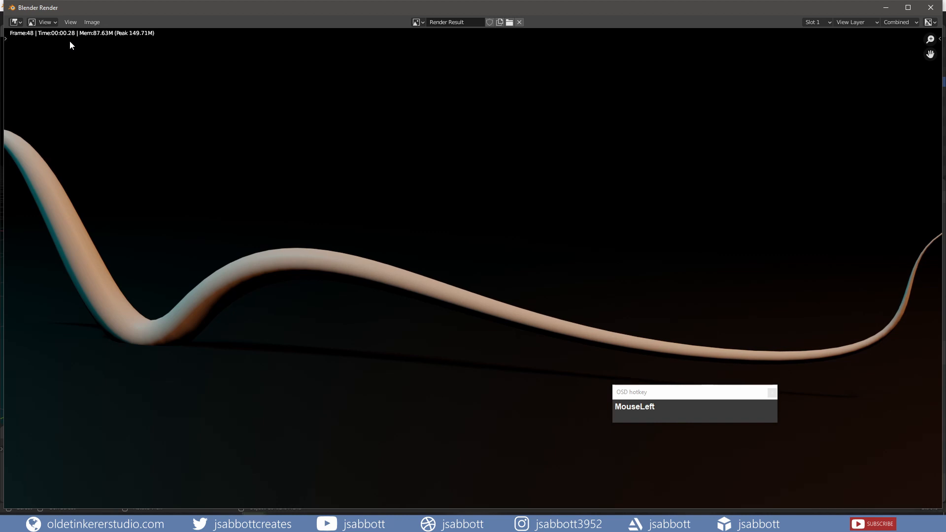
Turn the enlarged timeline area into a Video Sequencer and add the 48 rendered PNG frames from the animation folder as an image sequence
{"action": "left_click", "coordinate": [931, 8]}
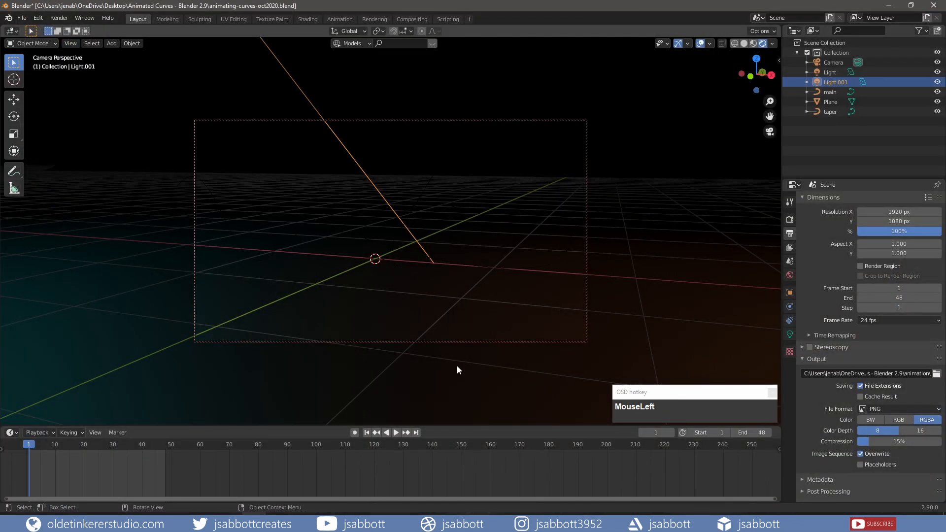
{"action": "left_click_drag", "start_coordinate": [447, 427], "coordinate": [443, 342]}
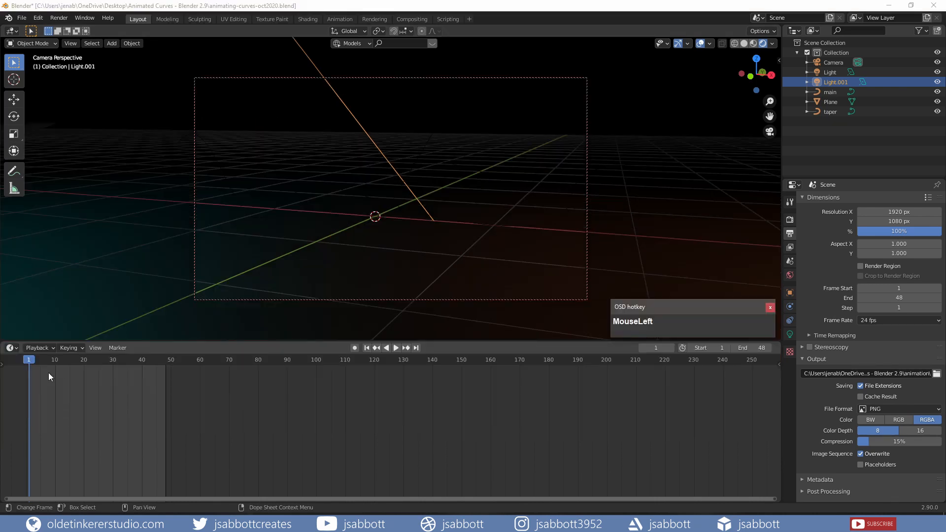
{"action": "left_click", "coordinate": [17, 349]}
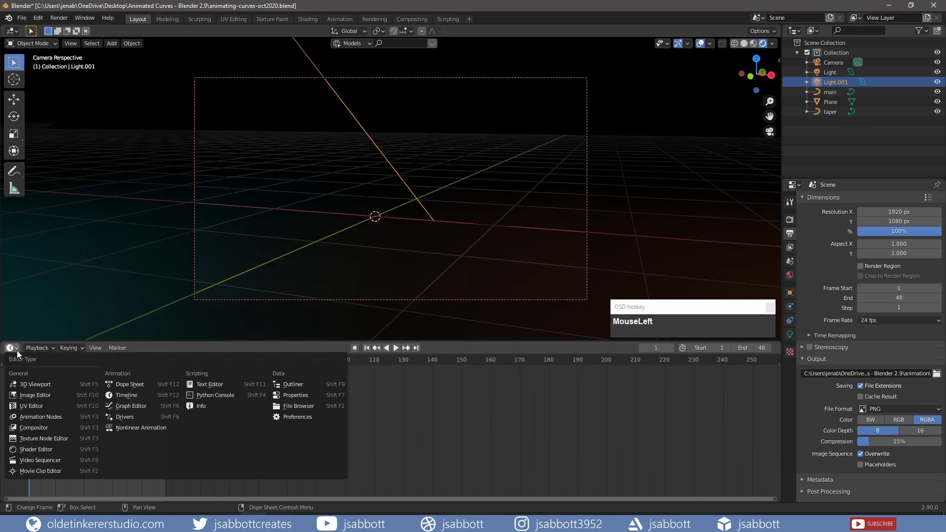
{"action": "left_click", "coordinate": [41, 461]}
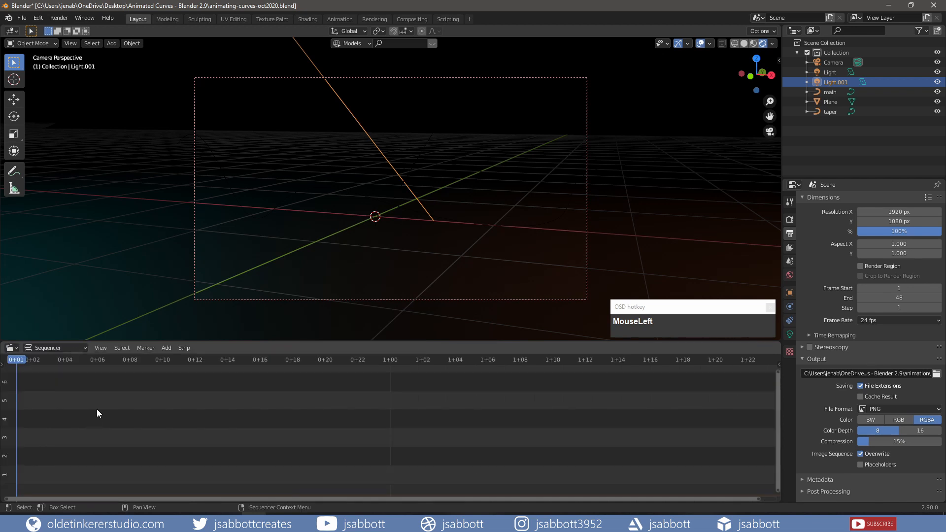
{"action": "left_click", "coordinate": [165, 348]}
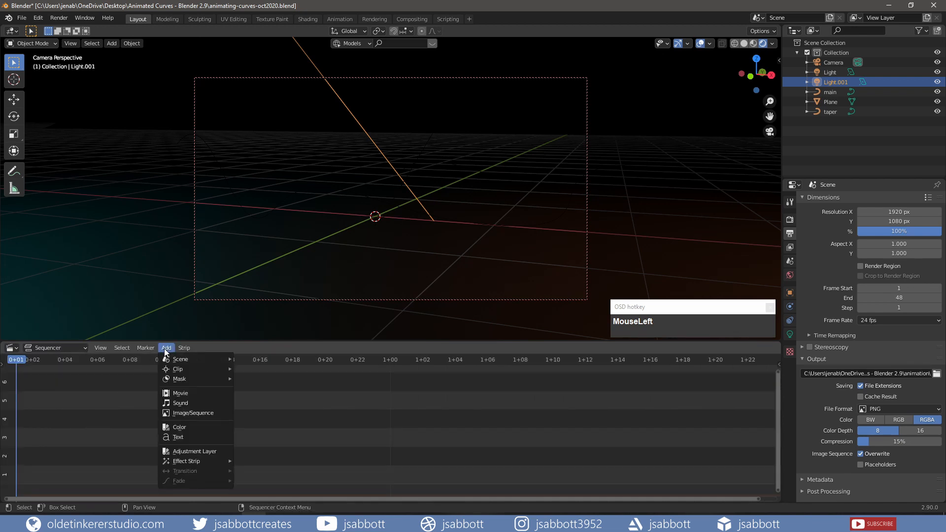
{"action": "left_click", "coordinate": [188, 414]}
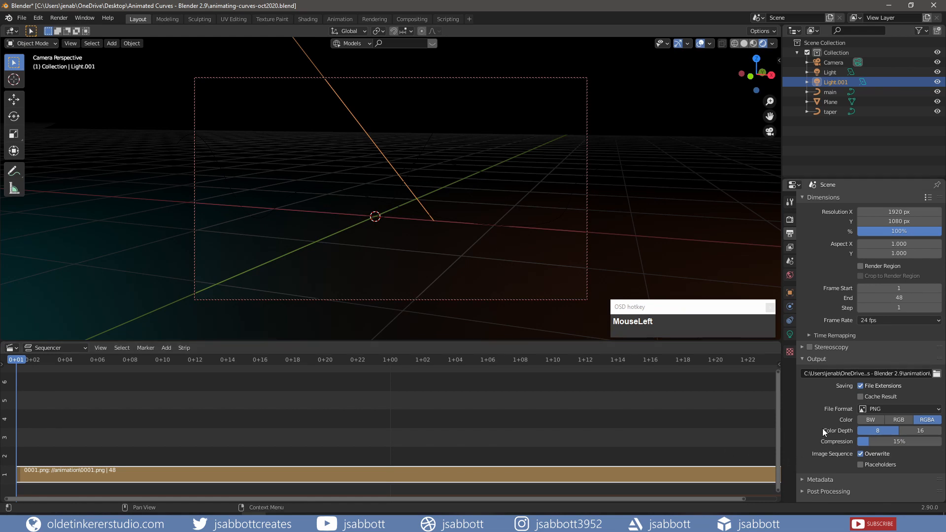
Set the output file format to FFmpeg video with an MPEG-4 container
{"action": "left_click", "coordinate": [895, 410]}
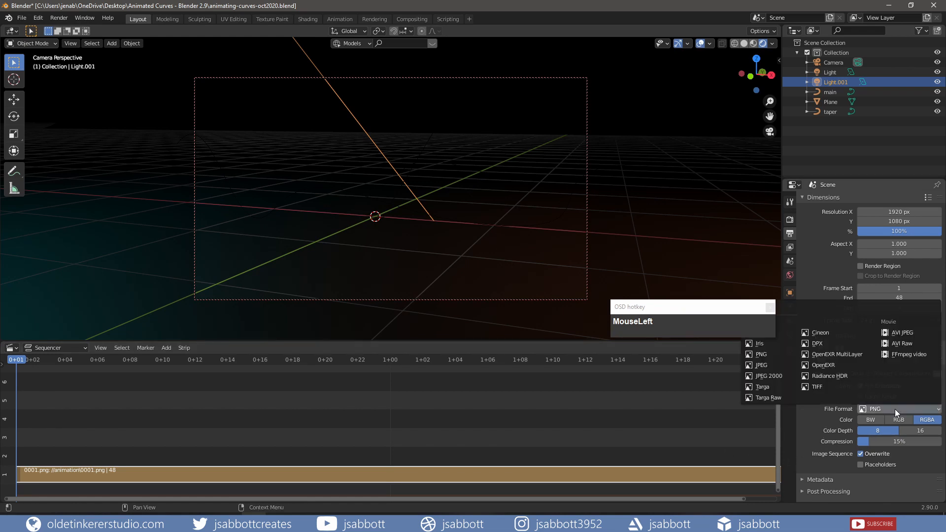
{"action": "left_click", "coordinate": [903, 355]}
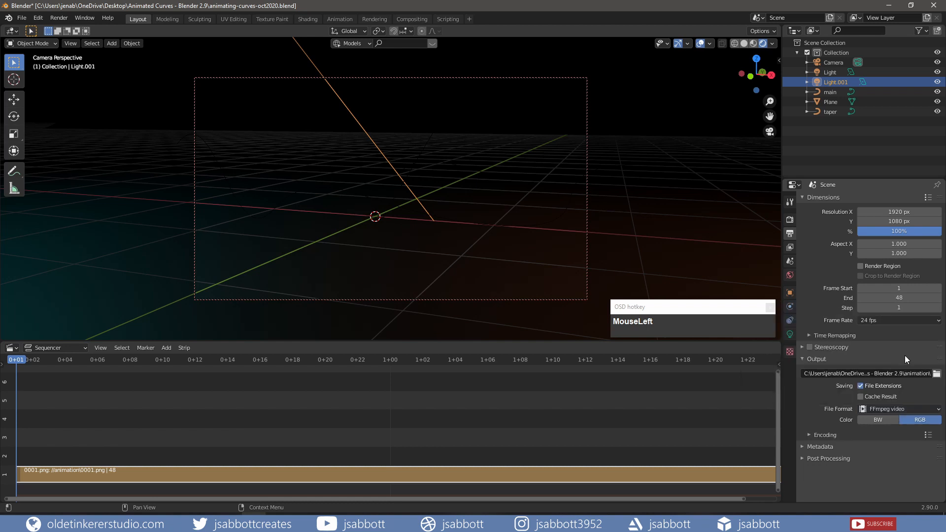
{"action": "left_click", "coordinate": [810, 436]}
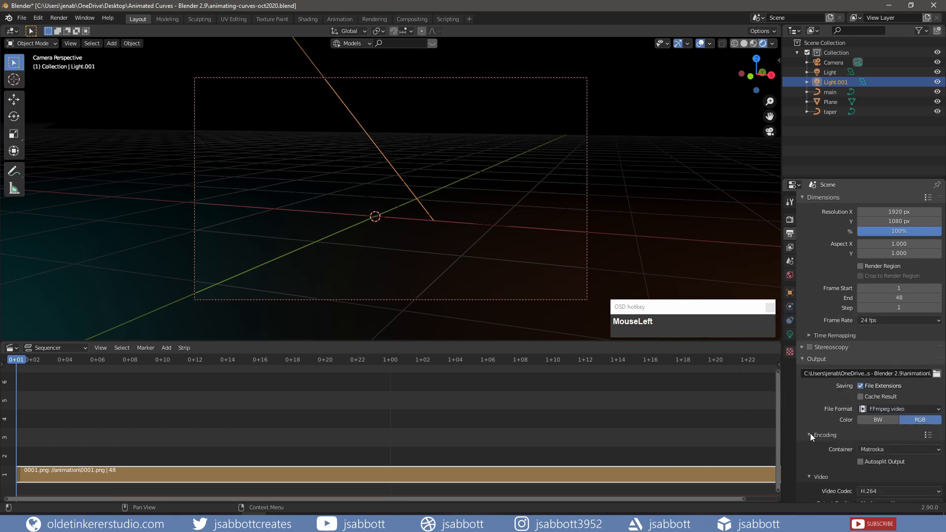
{"action": "left_click", "coordinate": [895, 448]}
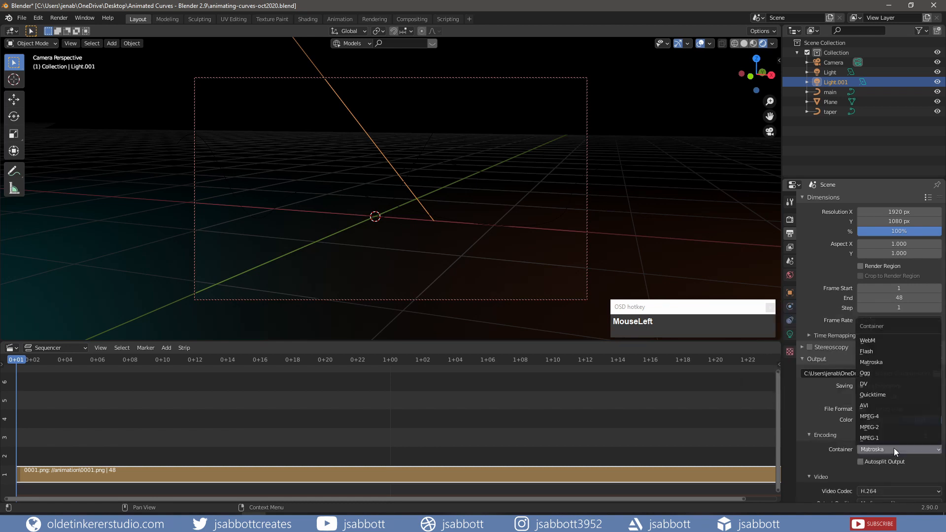
{"action": "left_click", "coordinate": [873, 417]}
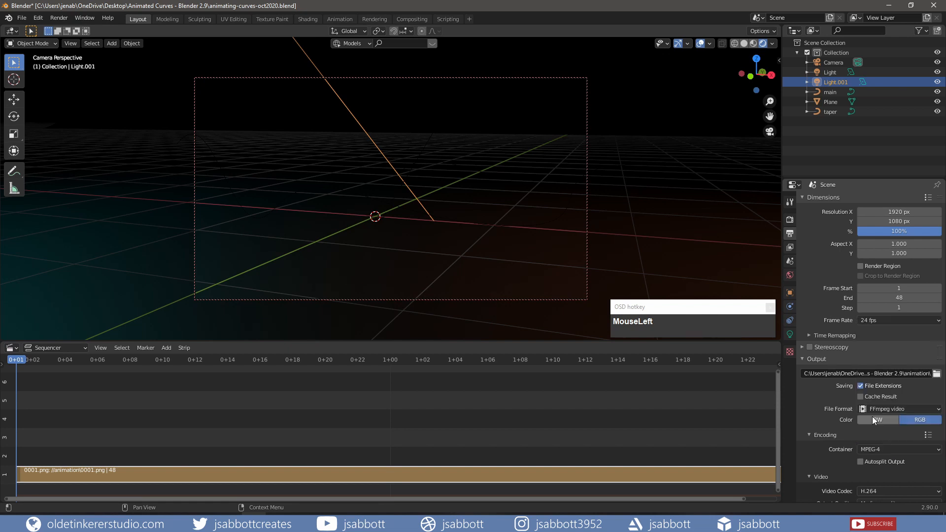
Render the sequencer viewport's animation with Sequence Render Animation and close the render window
{"action": "left_click", "coordinate": [100, 348]}
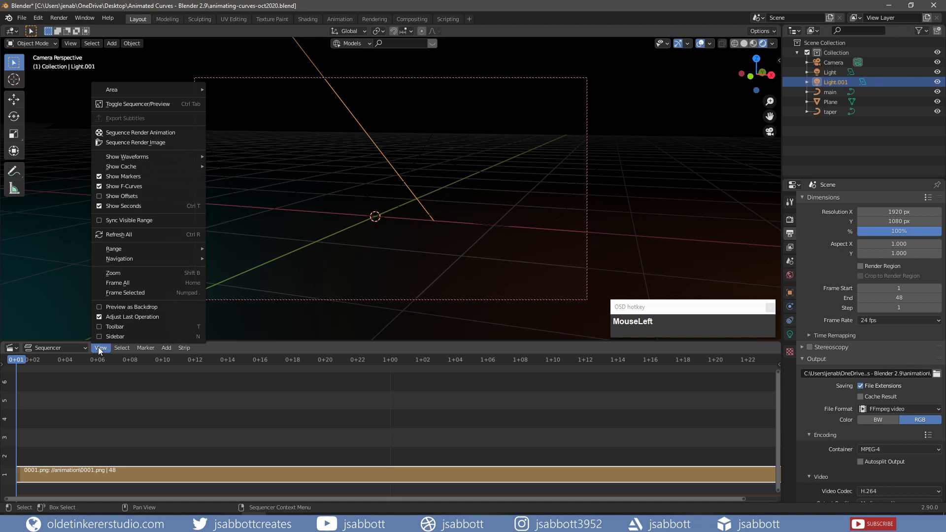
{"action": "left_click", "coordinate": [149, 137]}
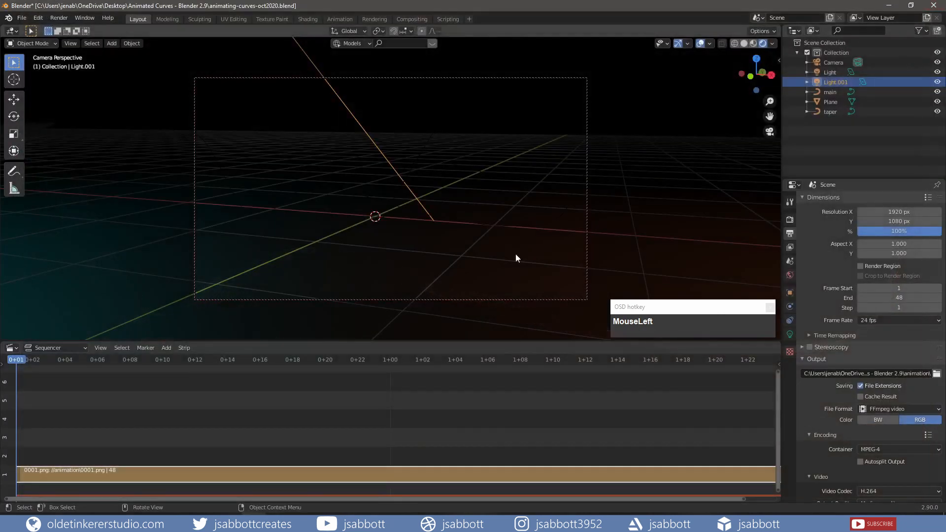
{"action": "left_click", "coordinate": [931, 7]}
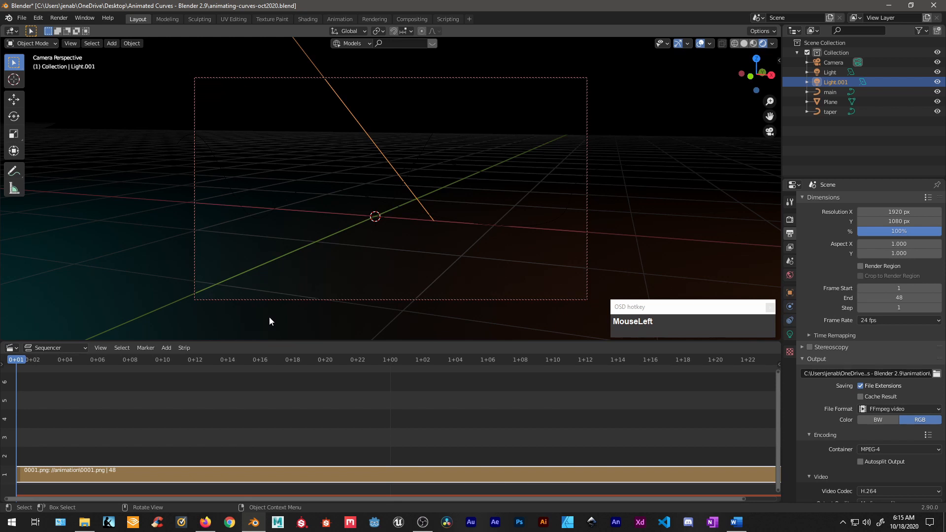